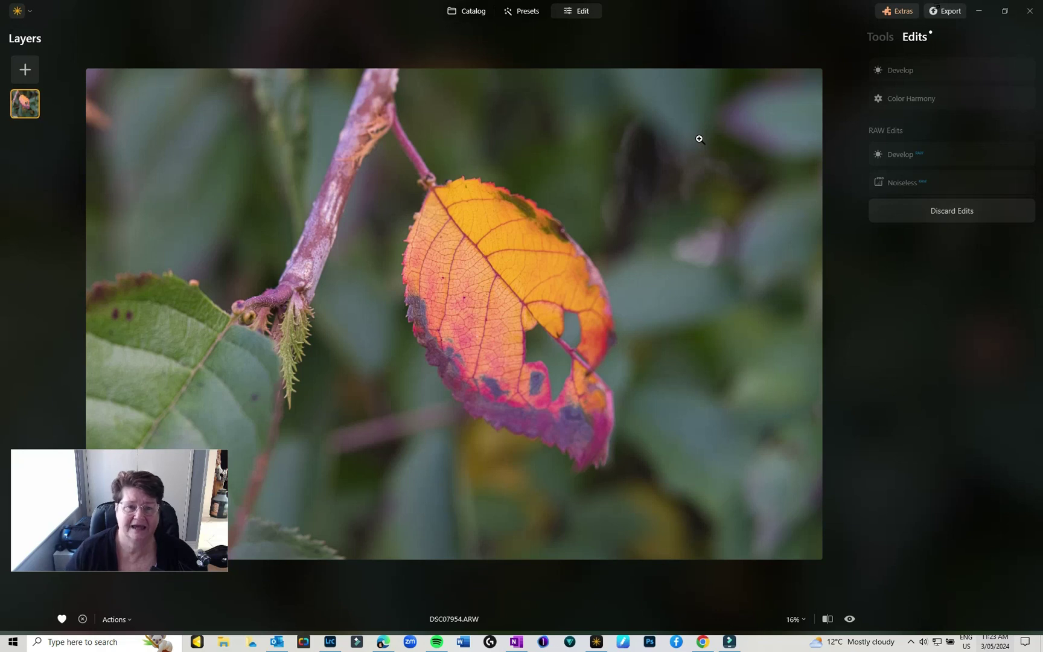
# Step: Apply My Preset to the leaf photo and try renaming it to 'Pink Blush'
pyautogui.click(526, 12)
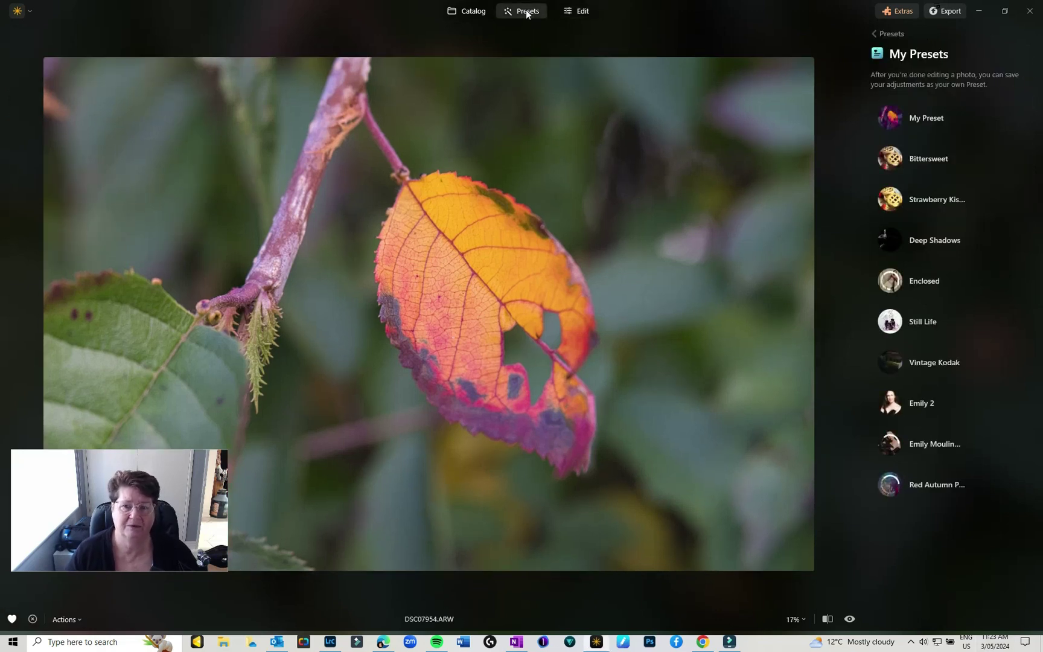
pyautogui.click(948, 119)
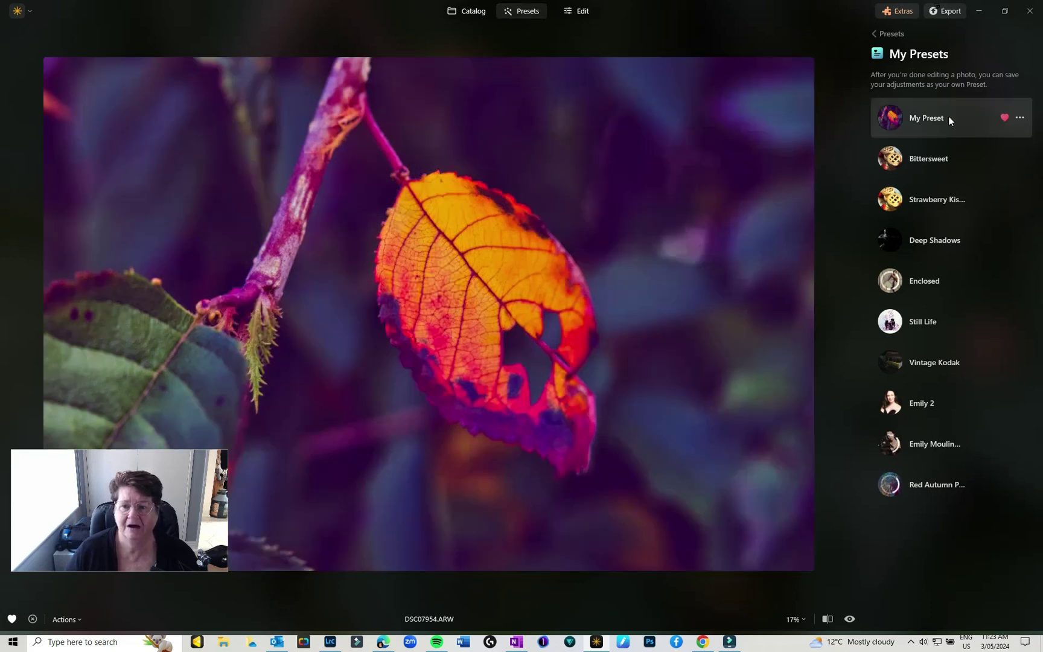
pyautogui.click(1020, 117)
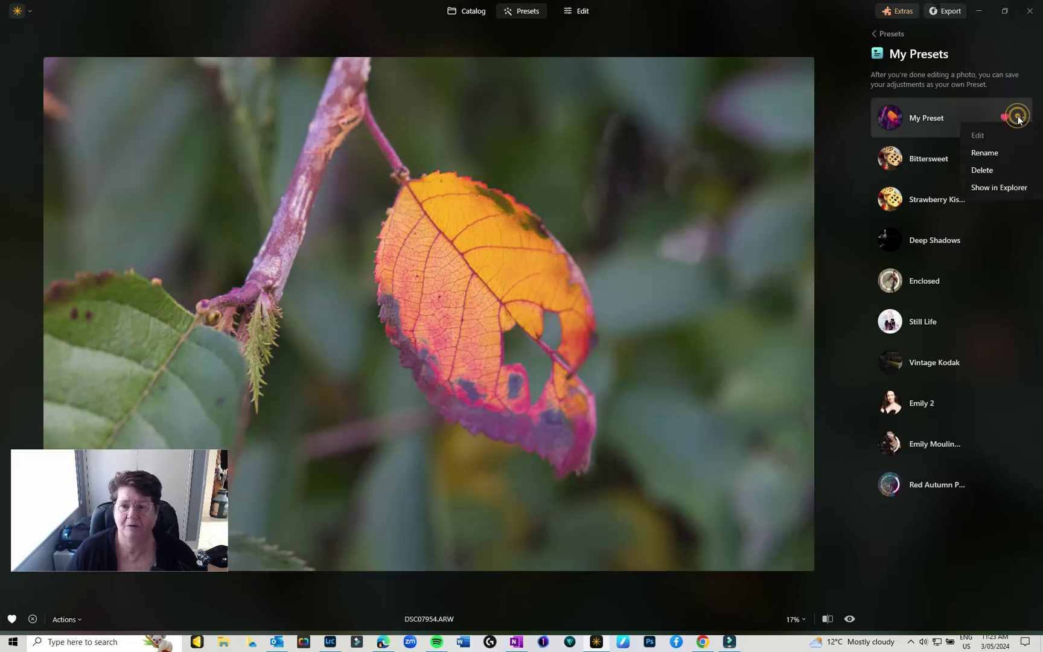
pyautogui.click(997, 152)
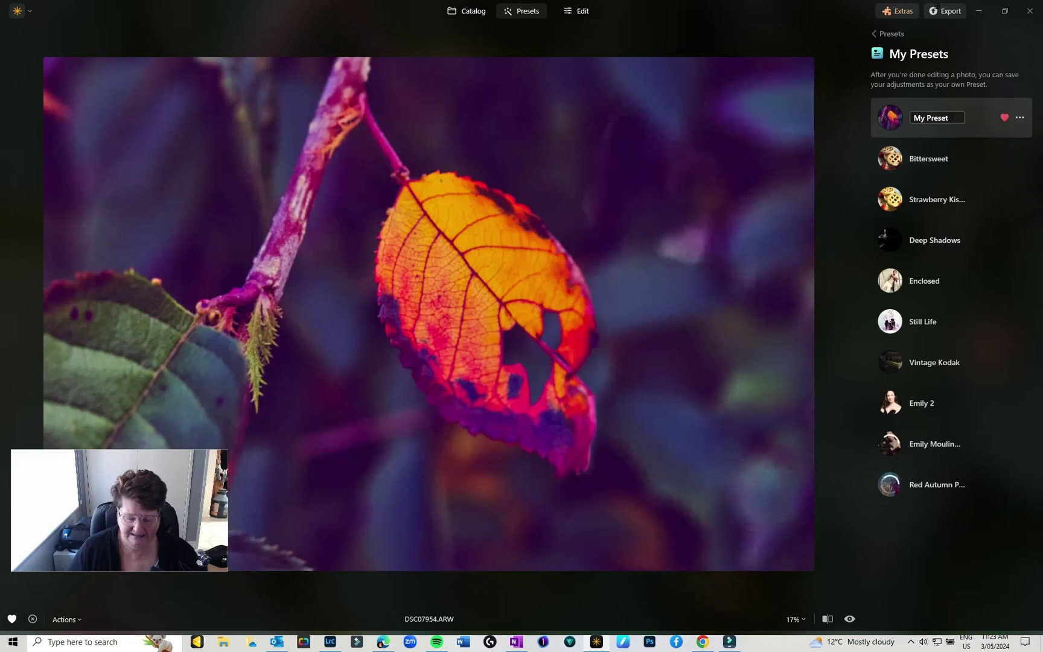
pyautogui.press('BackSpace')
pyautogui.press('BackSpace')
pyautogui.press('BackSpace')
pyautogui.press('BackSpace')
pyautogui.press('BackSpace')
pyautogui.press('BackSpace')
pyautogui.press('BackSpace')
pyautogui.press('BackSpace')
pyautogui.press('BackSpace')
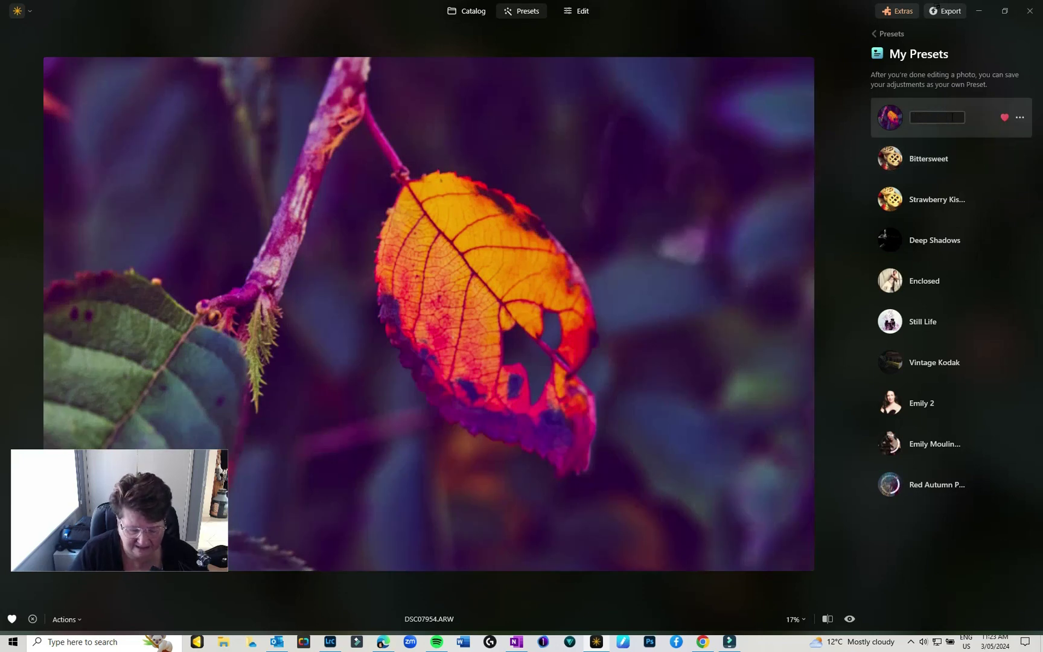
pyautogui.write('Pink Bl')
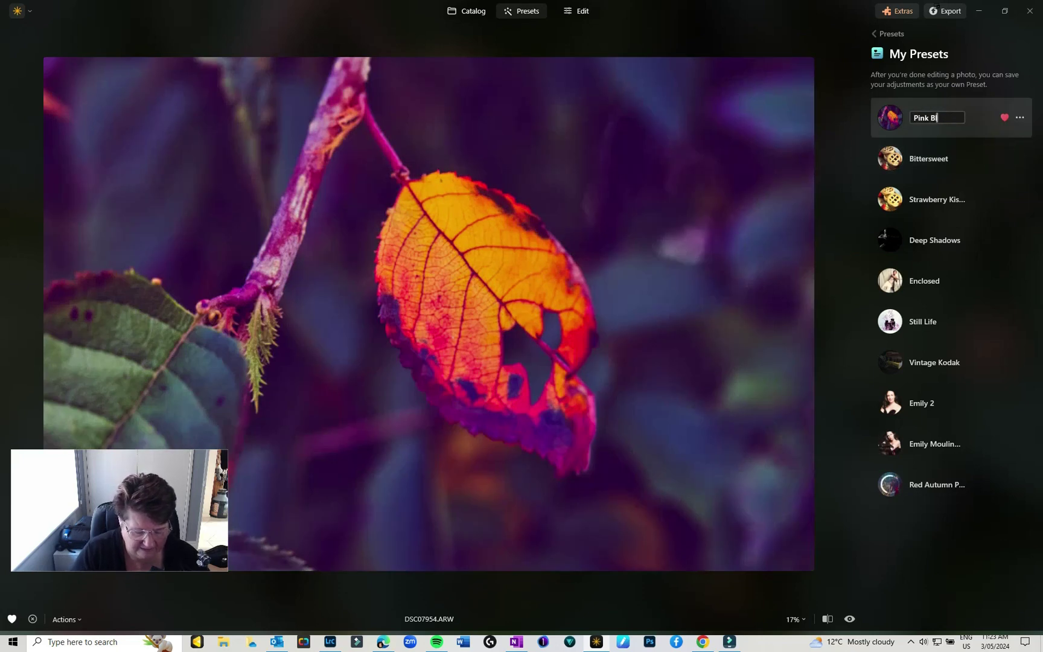
pyautogui.write('ush')
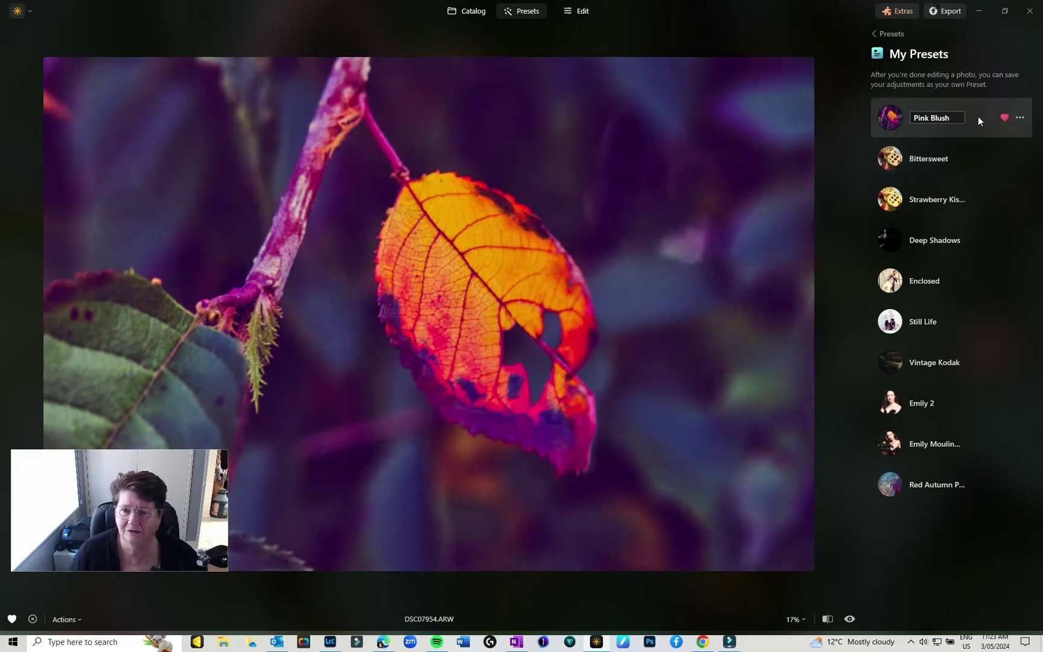
# Step: Lower My Preset's strength to 49 and return to the Edit workspace
pyautogui.click(977, 116)
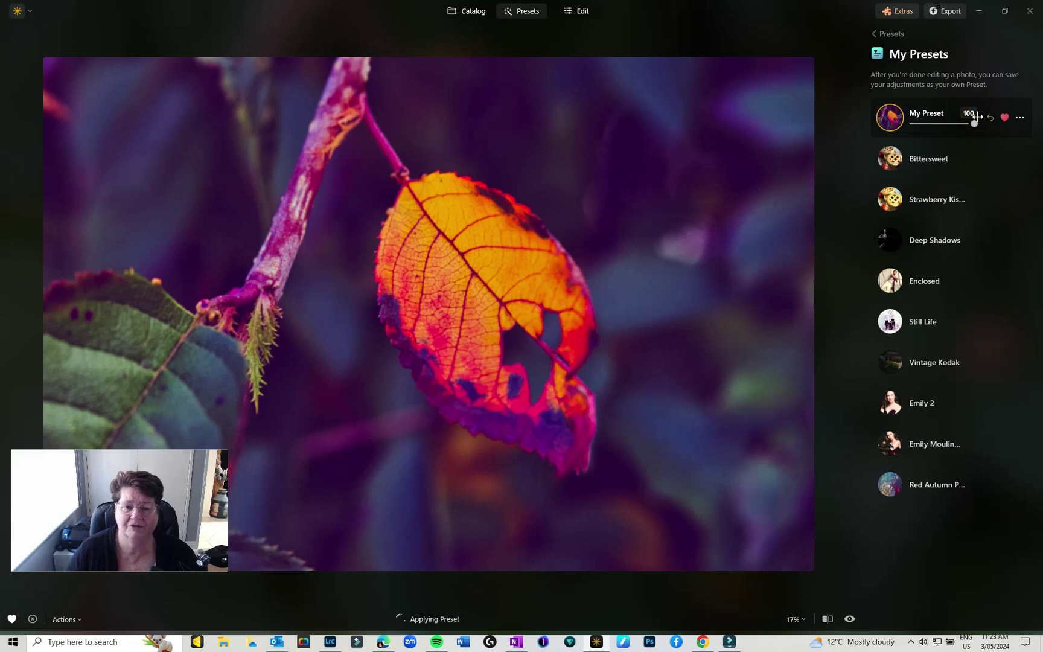
pyautogui.click(974, 124)
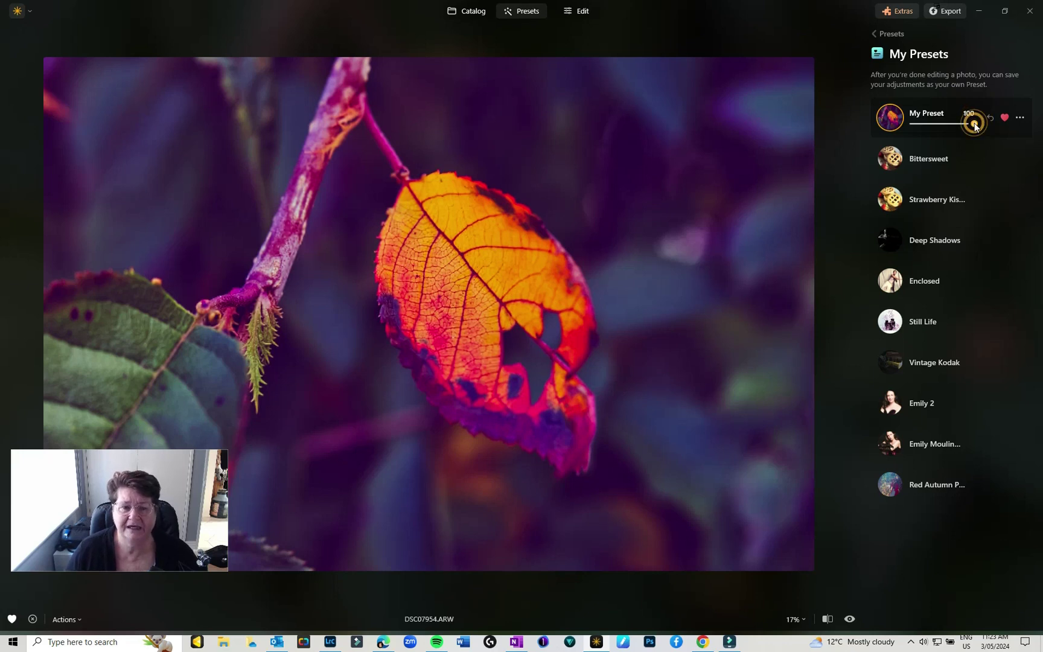
pyautogui.moveTo(974, 124); pyautogui.dragTo(942, 125)
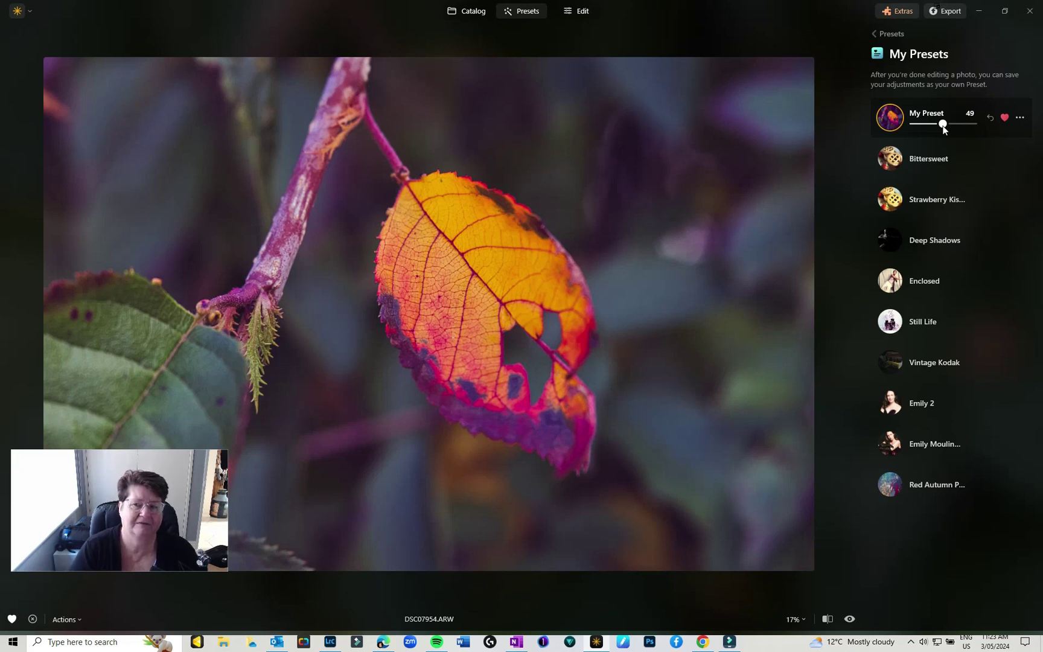
pyautogui.click(593, 12)
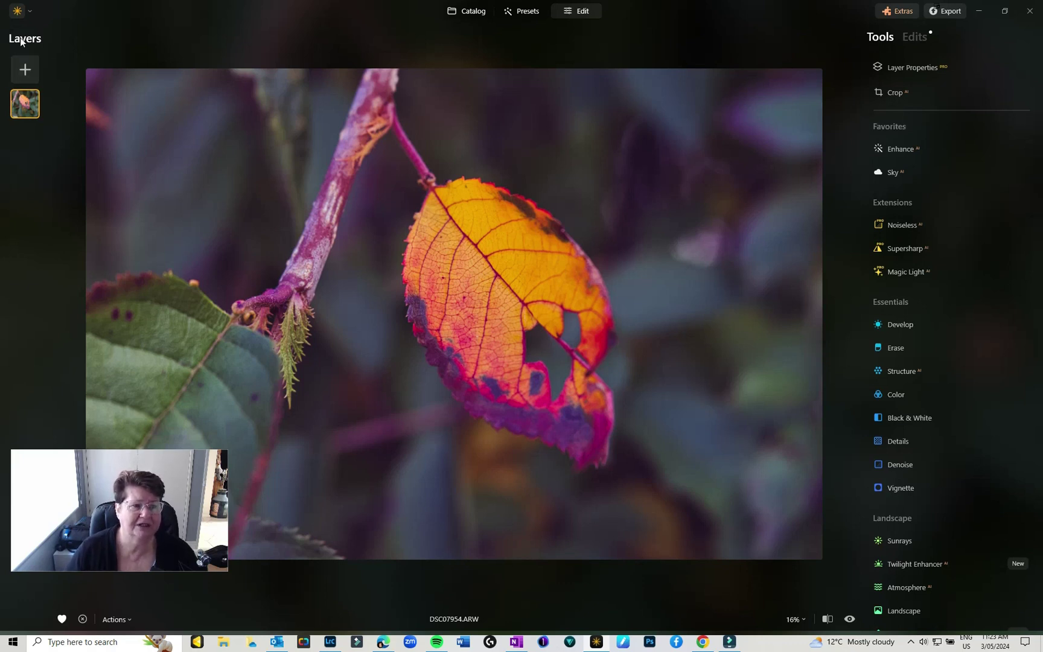
# Step: Start a new image layer and show every image in My Images
pyautogui.click(25, 69)
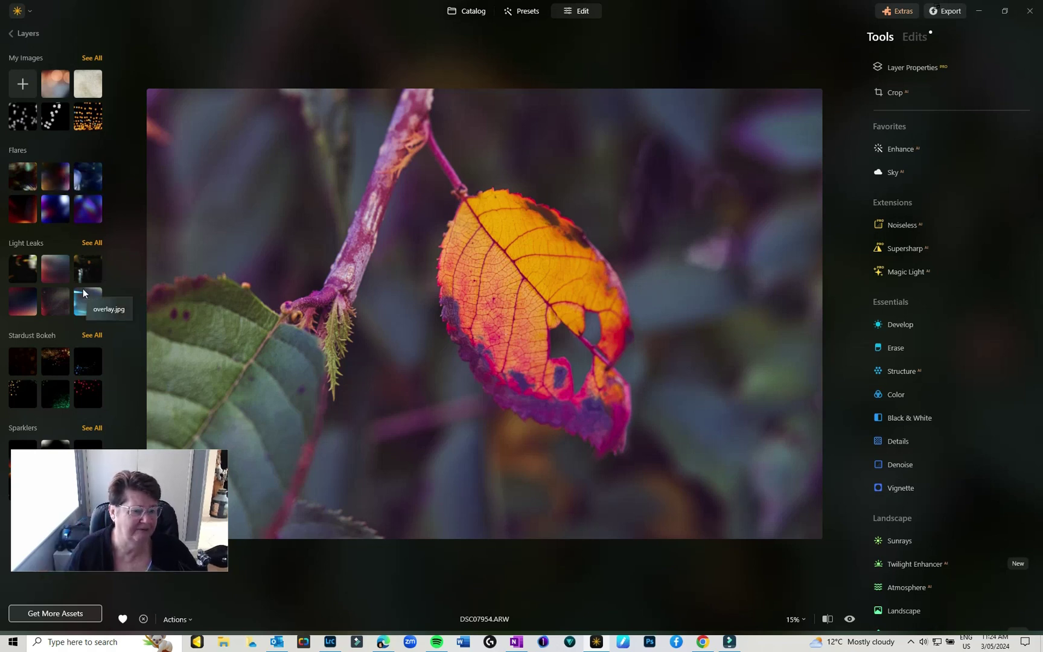
pyautogui.click(97, 59)
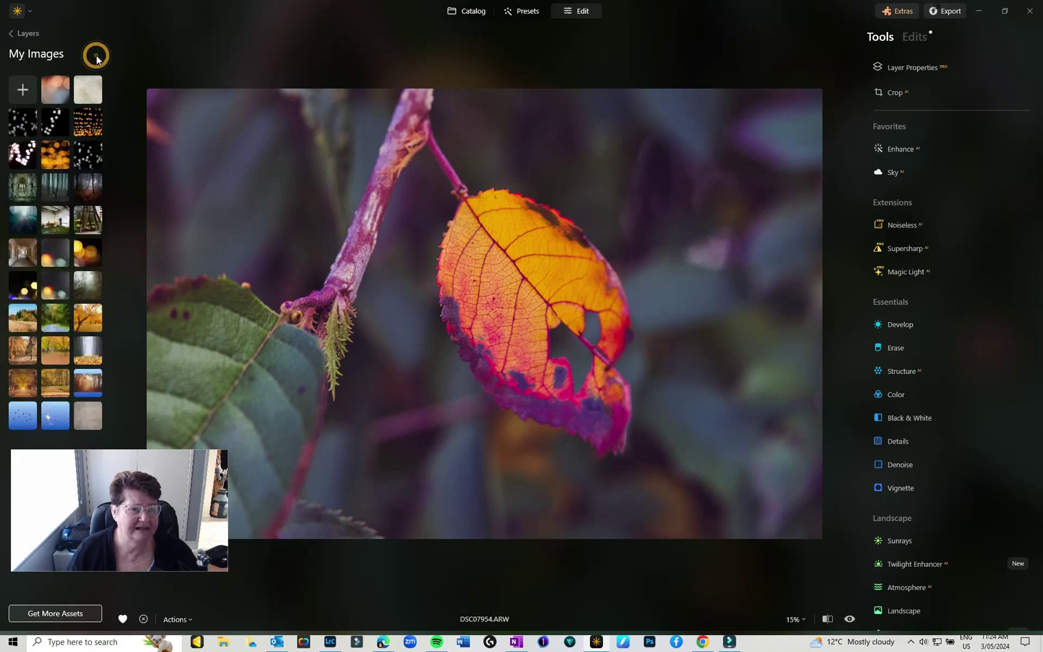
# Step: Import the Bokeh-4 image into My Images
pyautogui.click(22, 90)
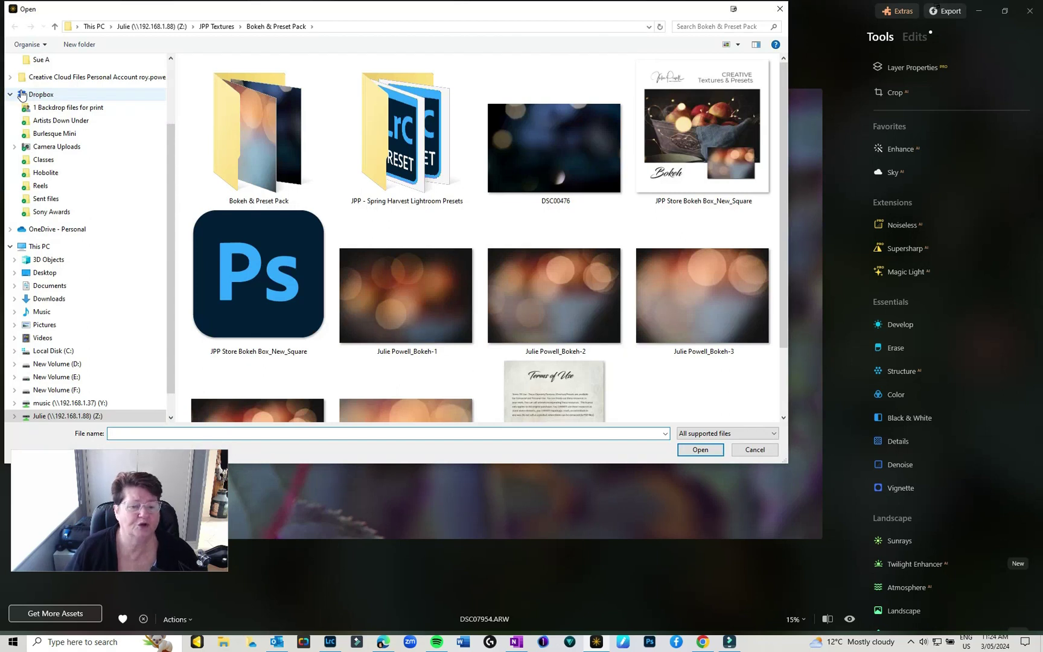
pyautogui.scroll(-2, 452, 249)
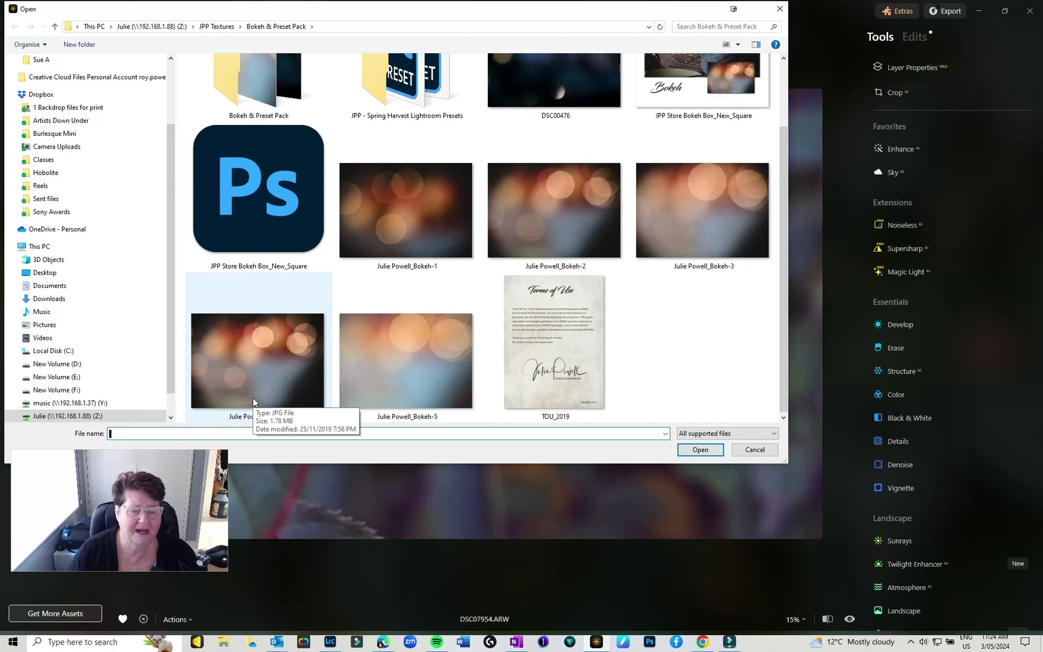
pyautogui.click(253, 362)
pyautogui.click(700, 449)
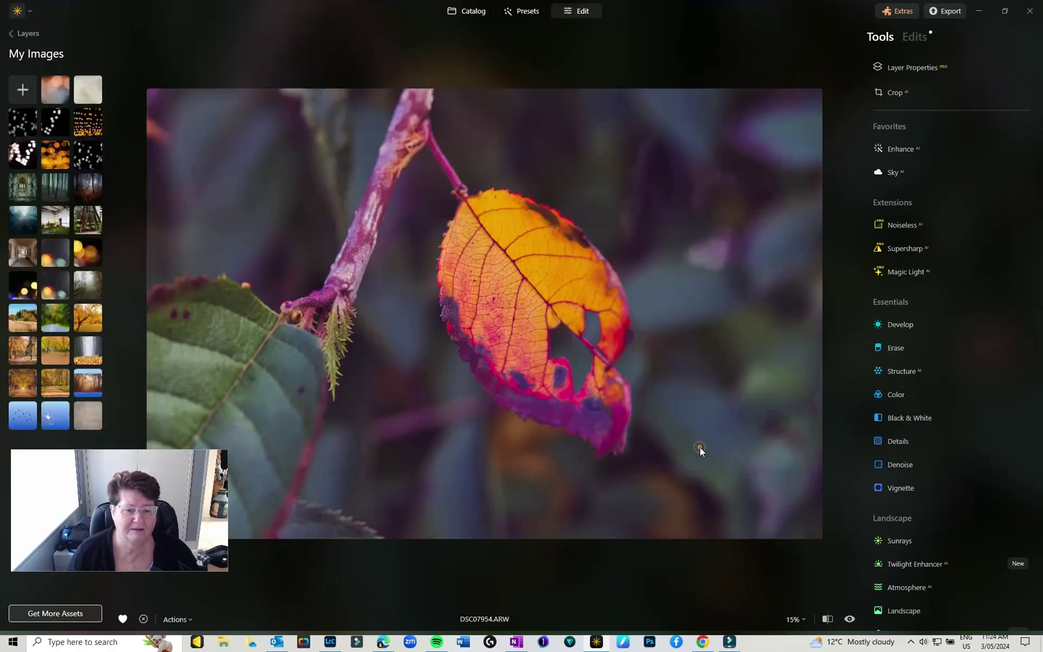
# Step: Import Mist_2 from JPP Textures > Atmosphere Pack into My Images
pyautogui.click(22, 91)
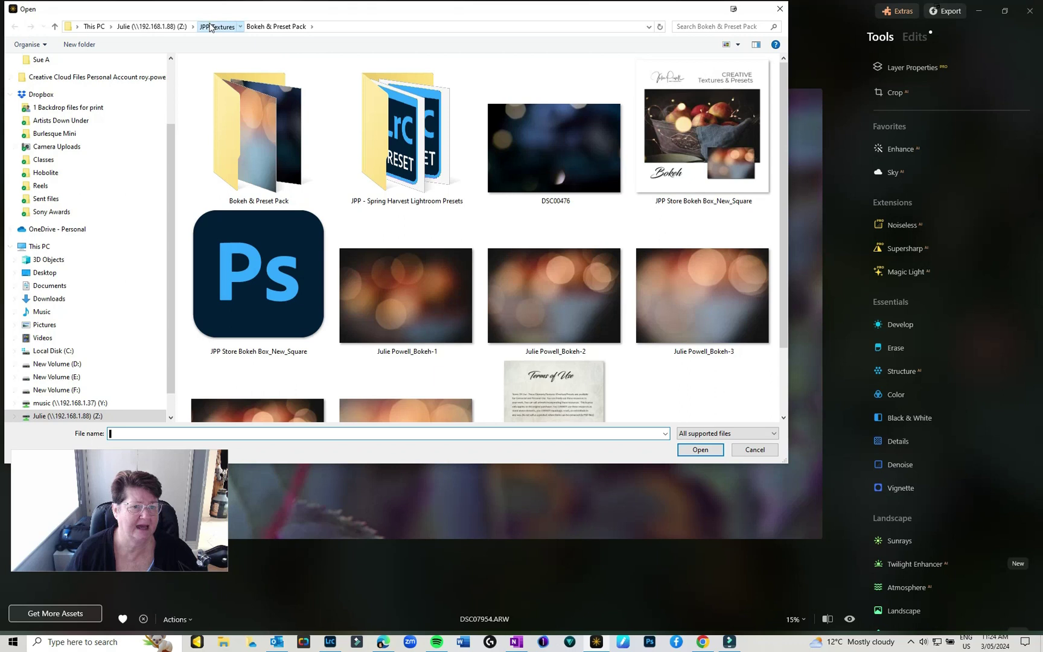
pyautogui.click(210, 27)
pyautogui.doubleClick(550, 146)
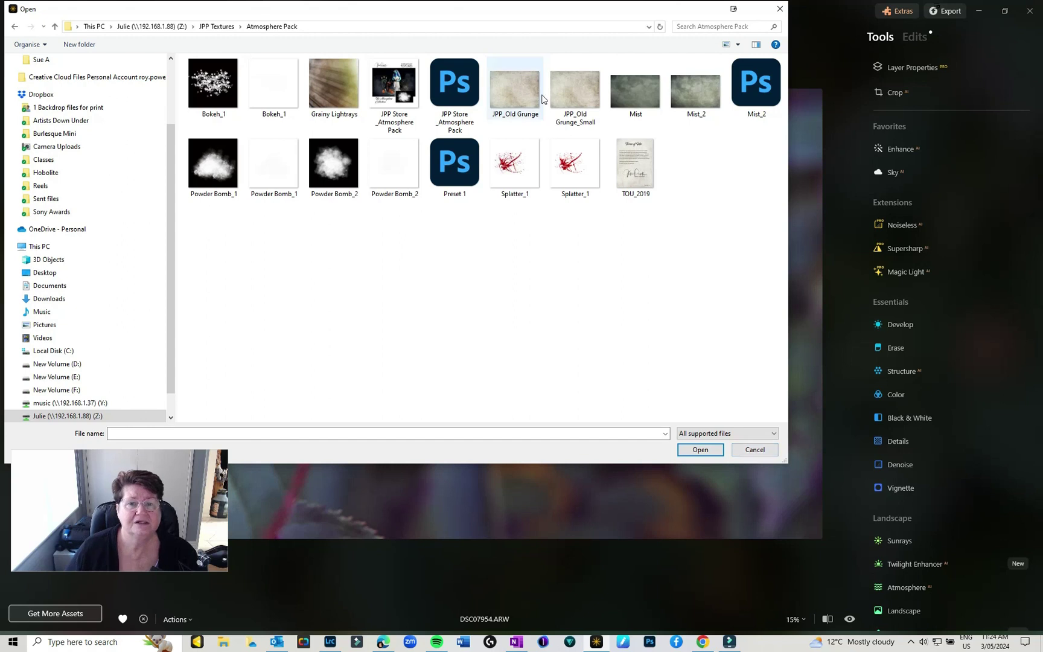
pyautogui.click(636, 94)
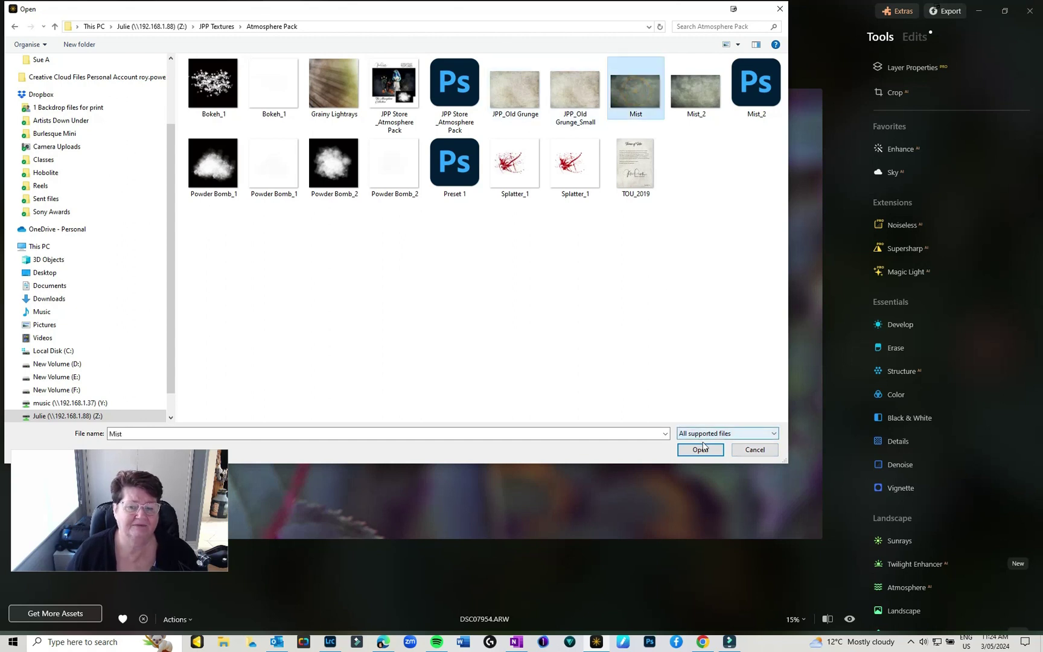
pyautogui.click(700, 89)
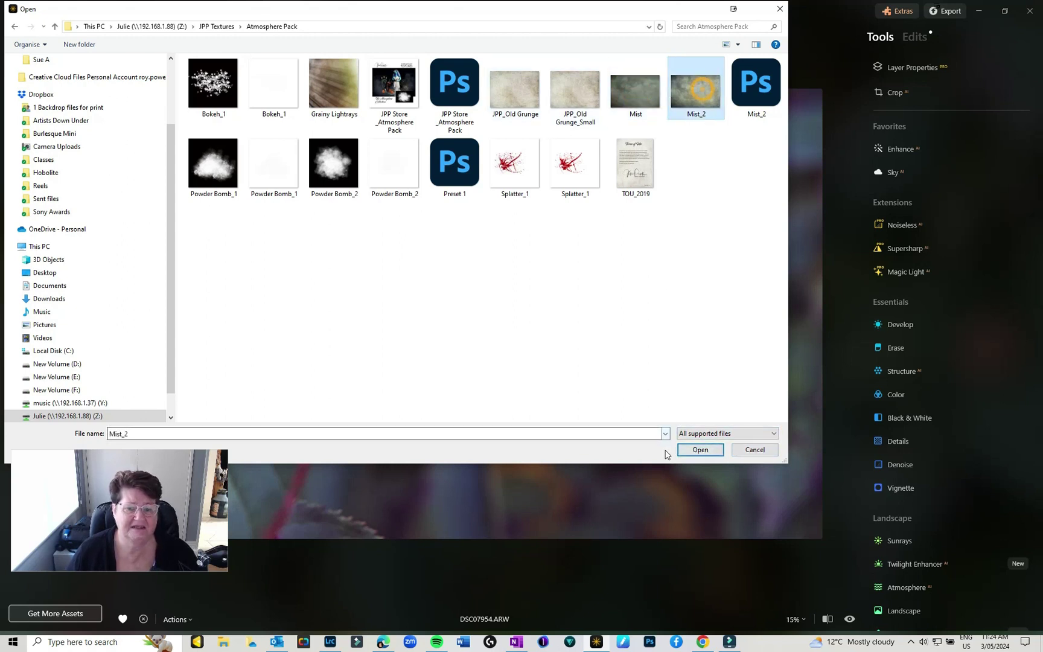
pyautogui.click(697, 449)
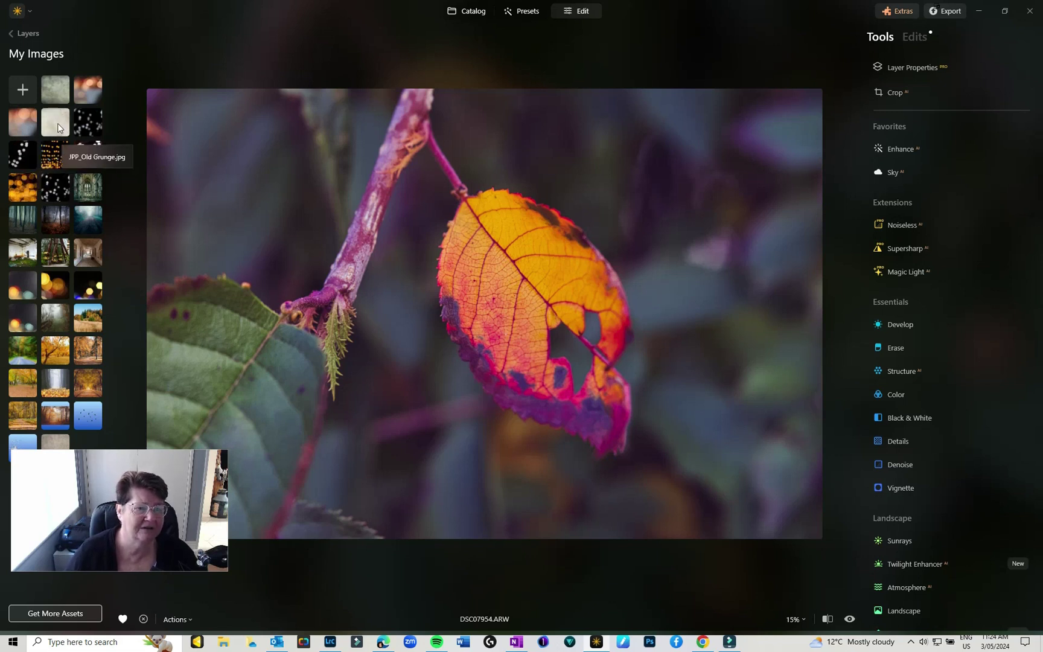
# Step: Add JPP_Old Grunge as a 50% layer, with Image Mapping set to Stretch after trying Fit
pyautogui.click(57, 123)
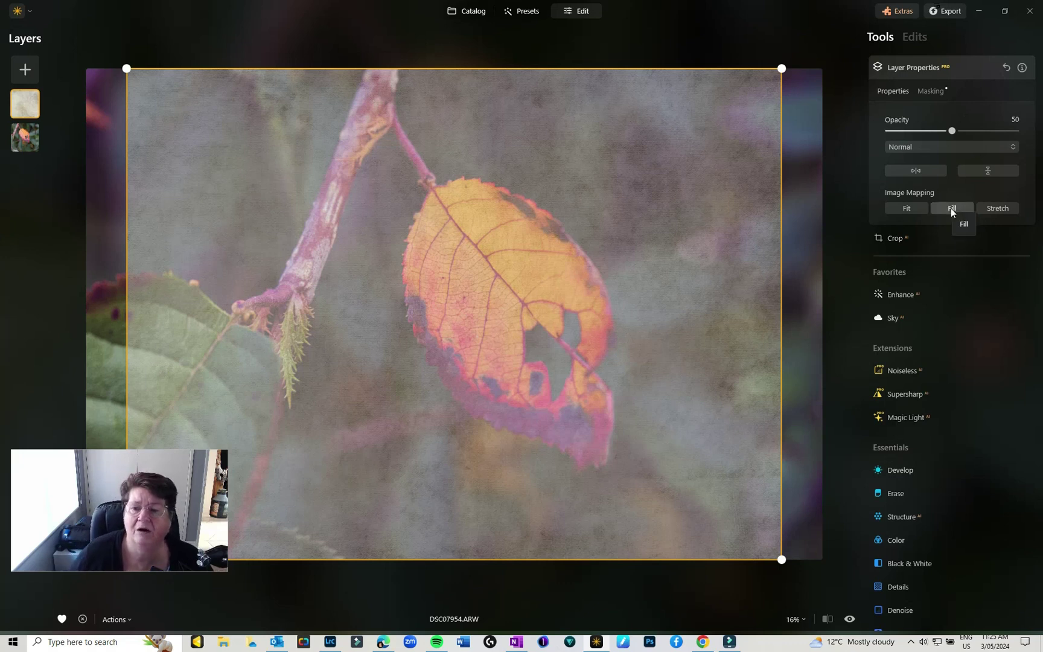
pyautogui.click(999, 208)
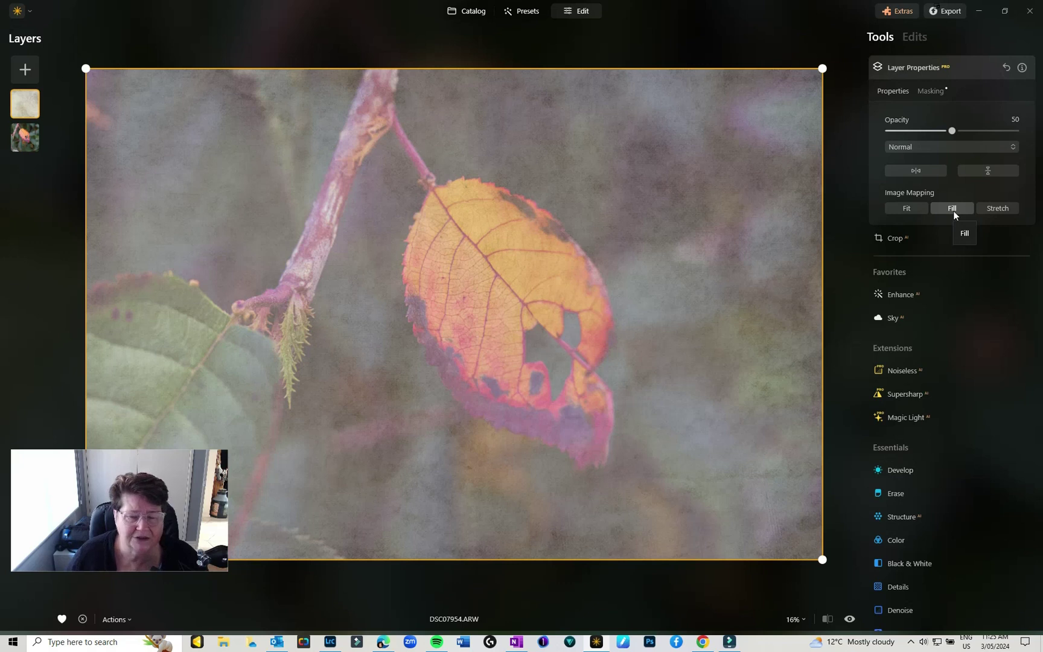
pyautogui.click(909, 209)
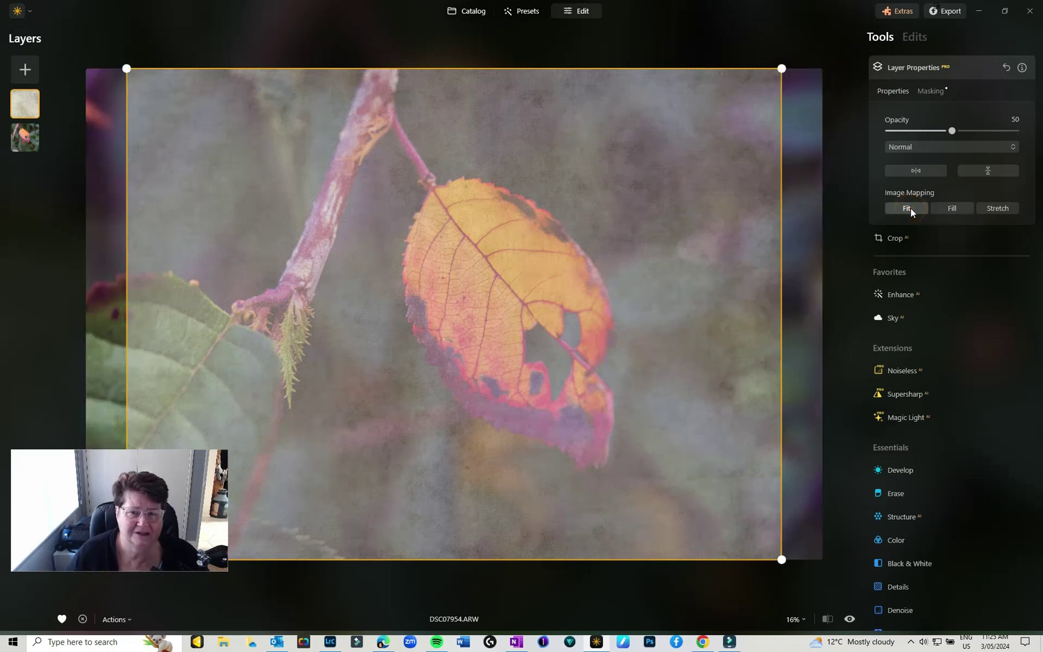
pyautogui.click(1008, 209)
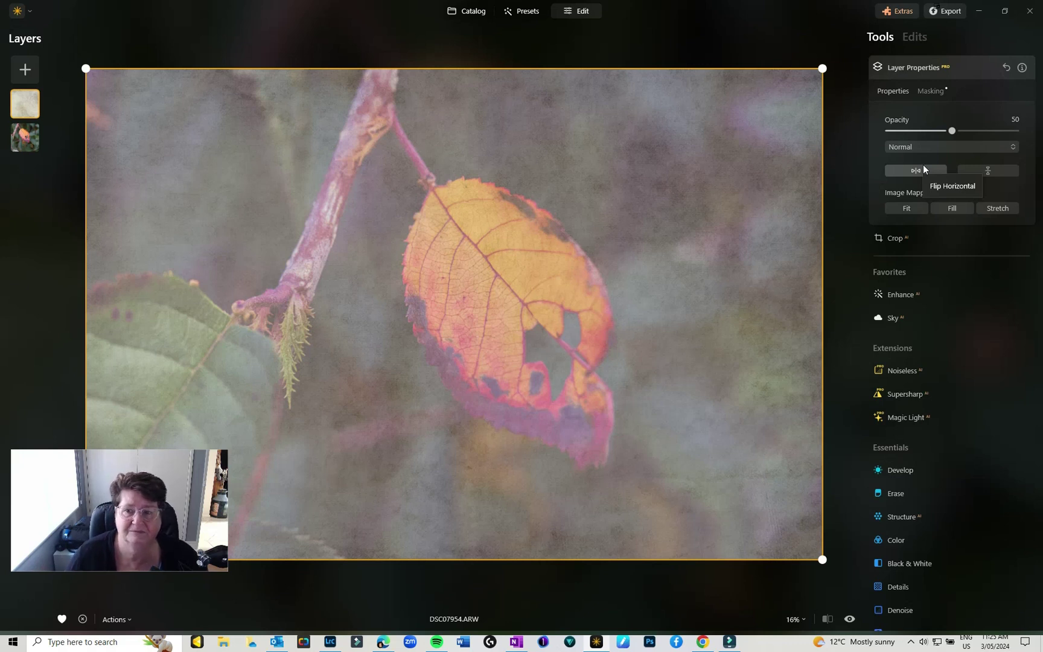
# Step: Set the texture layer's blend mode to Soft Light and its opacity to about 45
pyautogui.click(1014, 147)
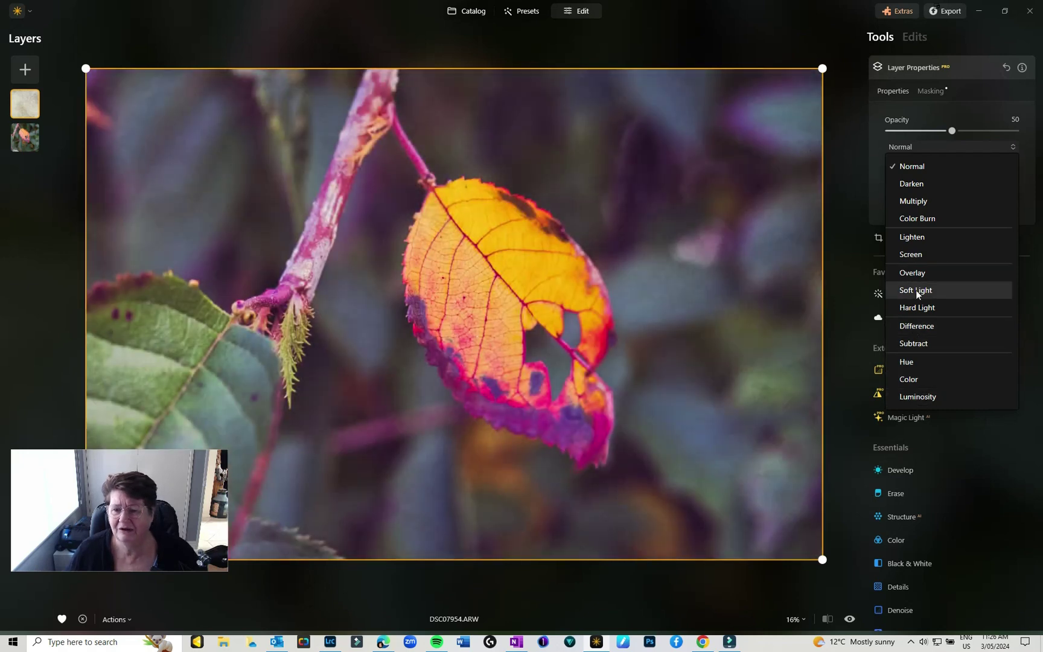
pyautogui.click(916, 290)
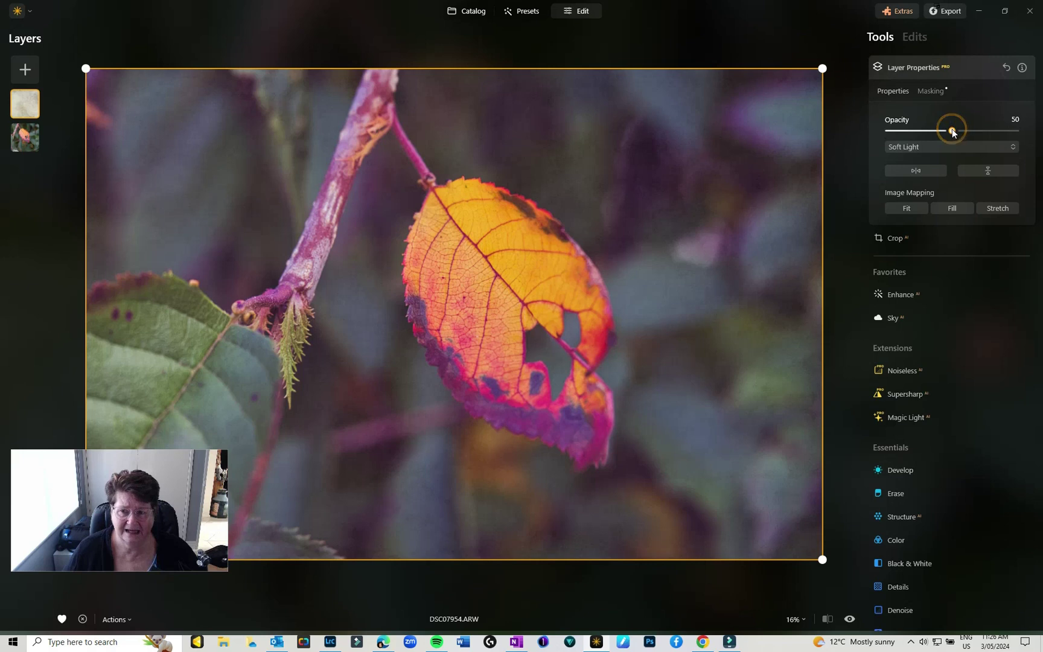
pyautogui.moveTo(952, 131)
pyautogui.mouseDown()
pyautogui.moveTo(1032, 132)
pyautogui.moveTo(954, 134)
pyautogui.mouseUp()
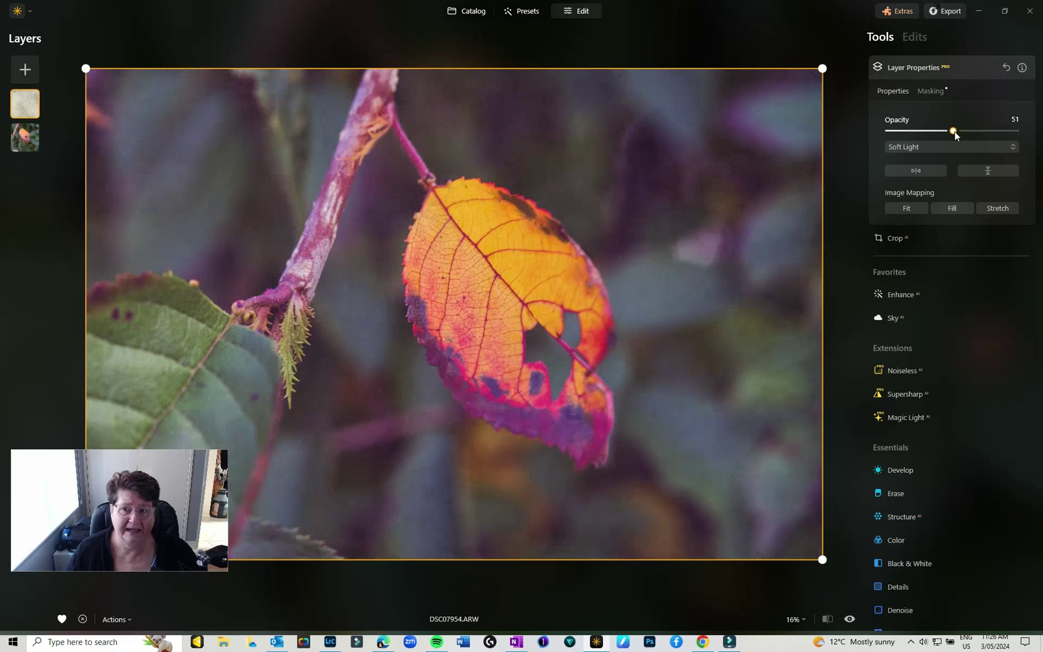
pyautogui.moveTo(954, 135); pyautogui.dragTo(945, 133)
# Step: Brush the texture layer's mask over the leaf, then erase it from the leaf's upper-right
pyautogui.click(929, 91)
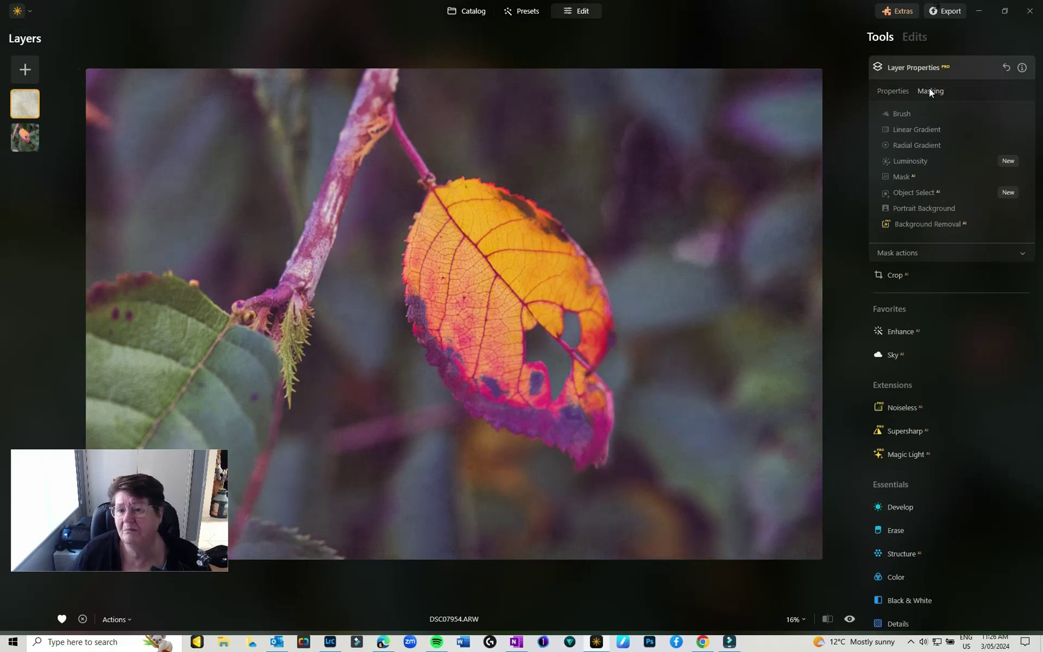
pyautogui.click(900, 115)
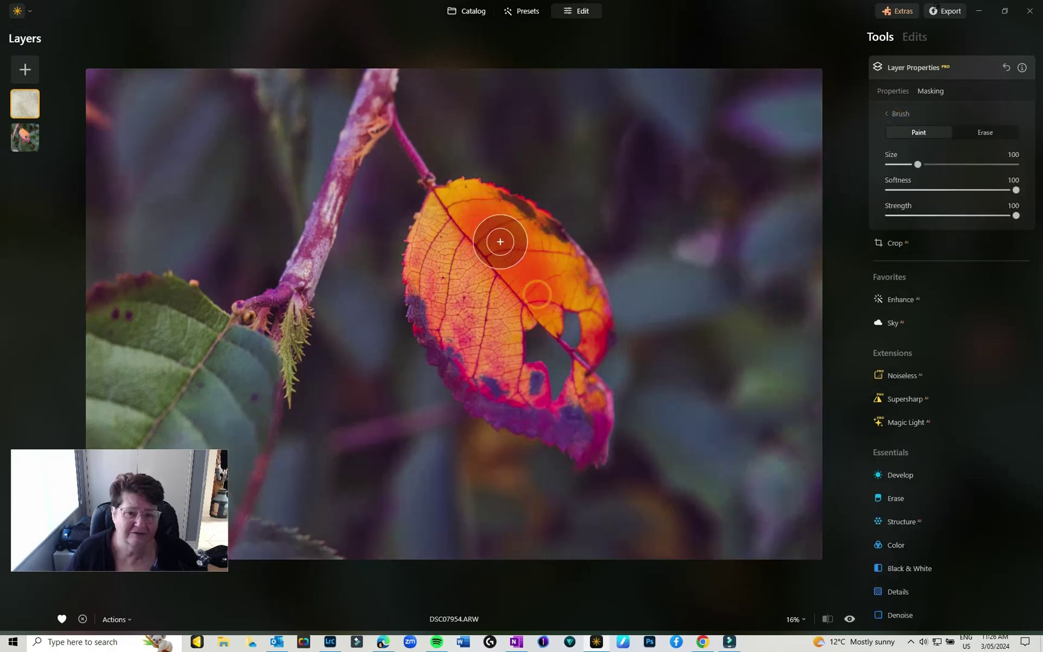
pyautogui.moveTo(499, 241)
pyautogui.mouseDown()
pyautogui.moveTo(562, 307)
pyautogui.moveTo(559, 283)
pyautogui.moveTo(518, 237)
pyautogui.moveTo(453, 204)
pyautogui.moveTo(442, 286)
pyautogui.moveTo(460, 342)
pyautogui.mouseUp()
pyautogui.click(984, 131)
pyautogui.moveTo(542, 285)
pyautogui.mouseDown()
pyautogui.moveTo(523, 239)
pyautogui.moveTo(473, 214)
pyautogui.moveTo(567, 302)
pyautogui.moveTo(516, 225)
pyautogui.moveTo(446, 206)
pyautogui.moveTo(453, 259)
pyautogui.moveTo(504, 354)
pyautogui.moveTo(437, 230)
pyautogui.moveTo(446, 306)
pyautogui.moveTo(466, 353)
pyautogui.moveTo(511, 398)
pyautogui.moveTo(594, 444)
pyautogui.moveTo(581, 303)
pyautogui.moveTo(576, 378)
pyautogui.moveTo(579, 322)
pyautogui.moveTo(550, 276)
pyautogui.moveTo(509, 341)
pyautogui.moveTo(491, 256)
pyautogui.mouseUp()
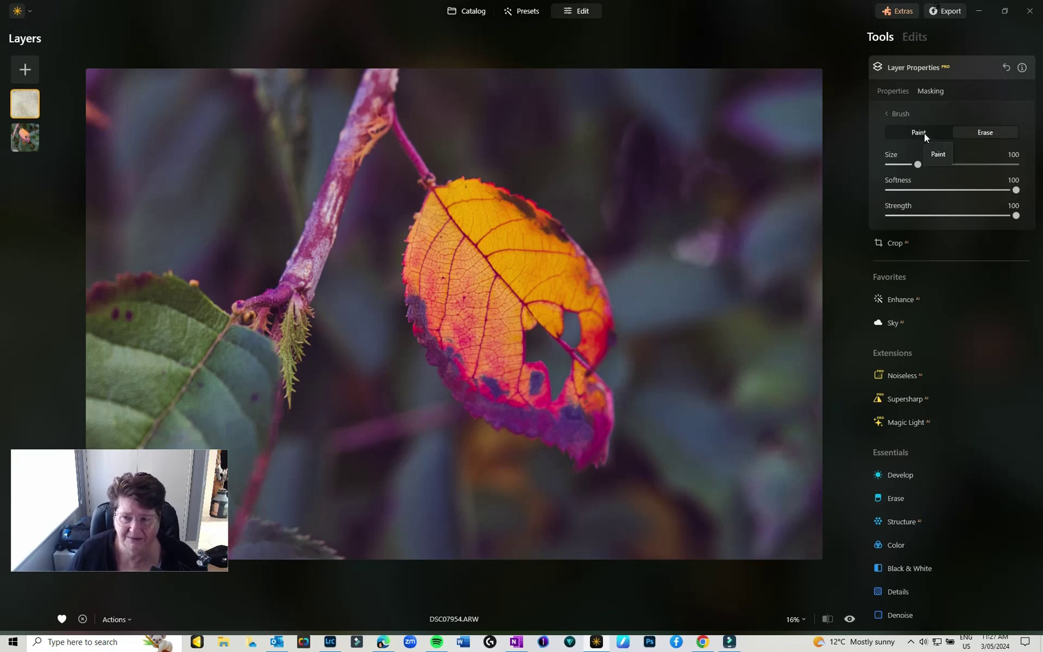
pyautogui.click(894, 91)
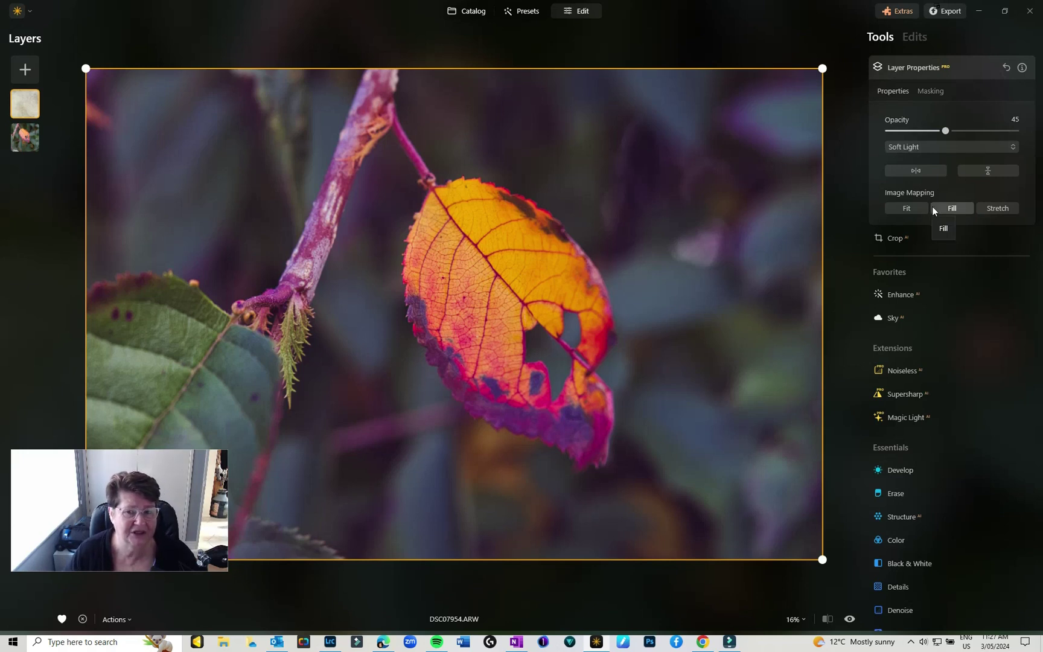
# Step: Raise the texture layer to 55 opacity and add the bokeh image as a stretched layer
pyautogui.moveTo(945, 130); pyautogui.dragTo(958, 130)
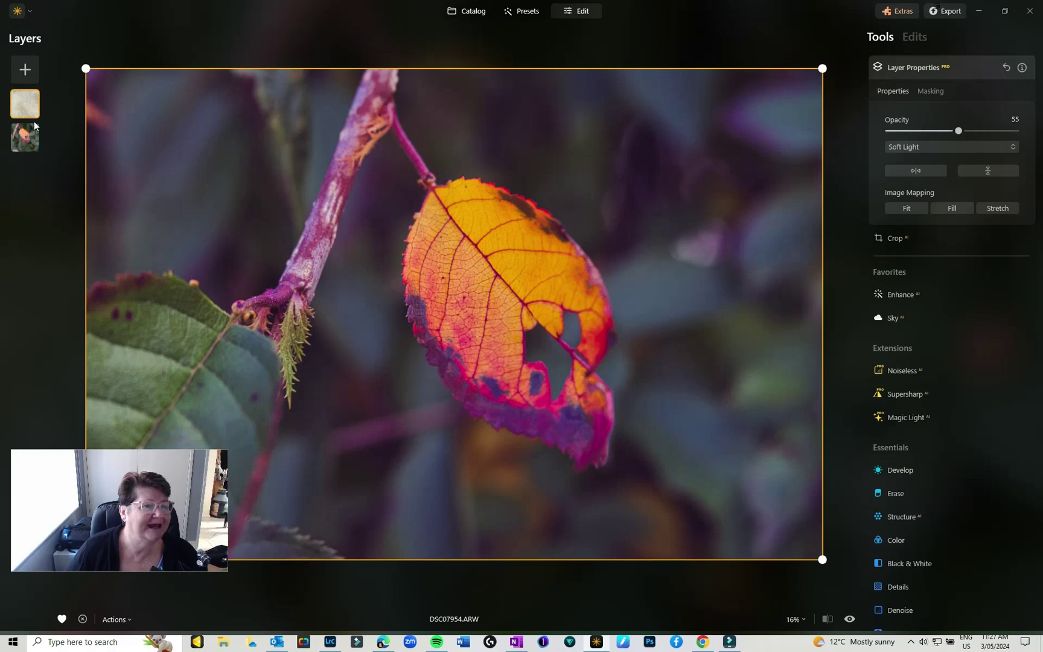
pyautogui.click(26, 70)
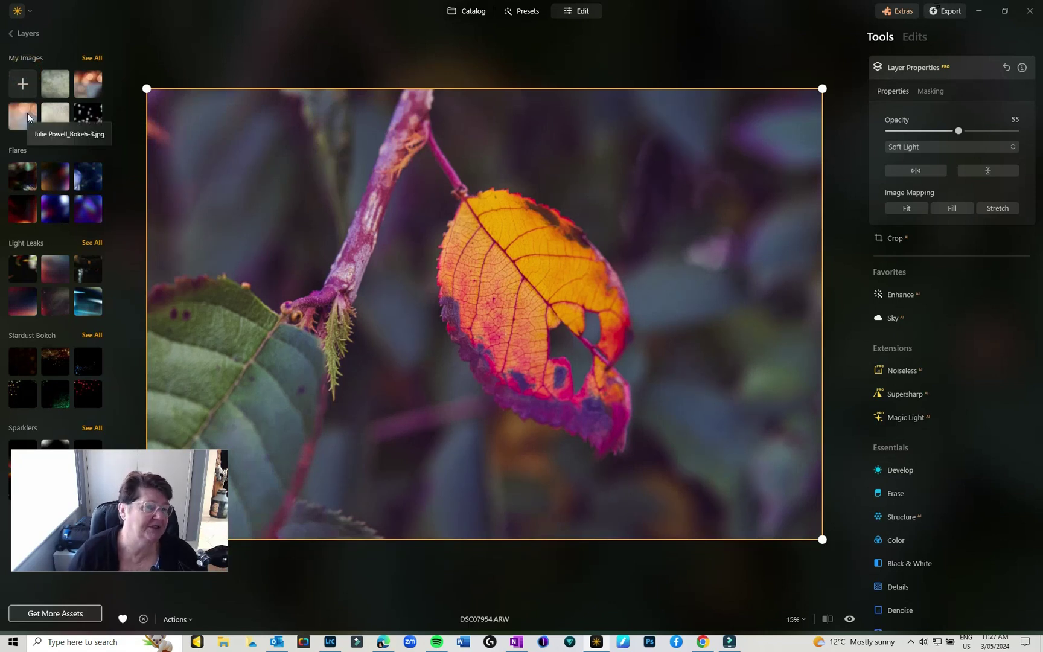
pyautogui.click(79, 87)
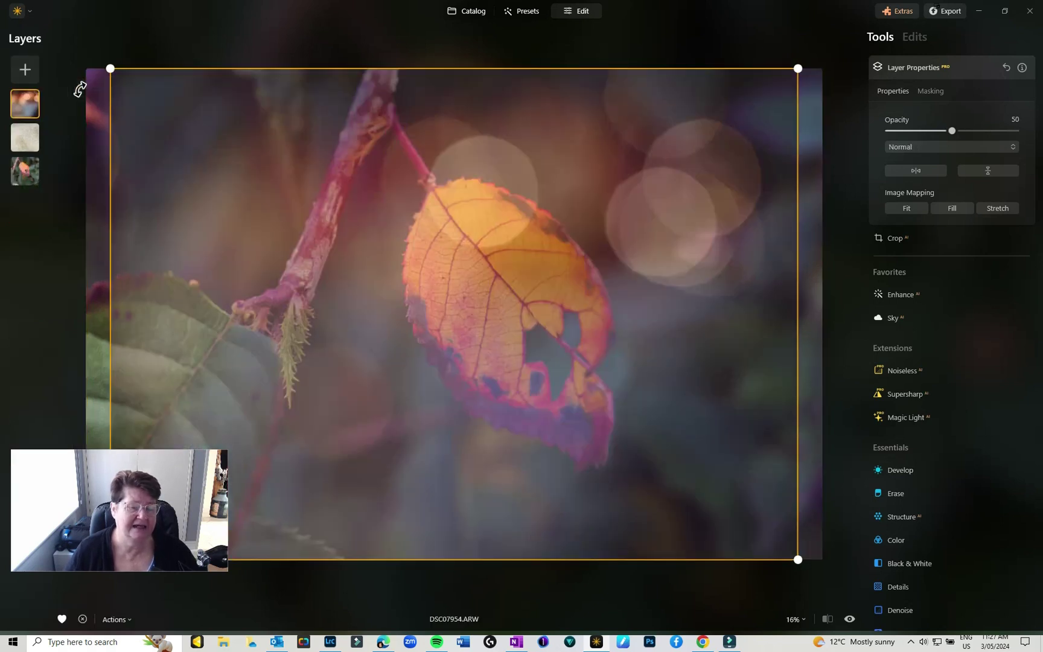
pyautogui.click(1005, 211)
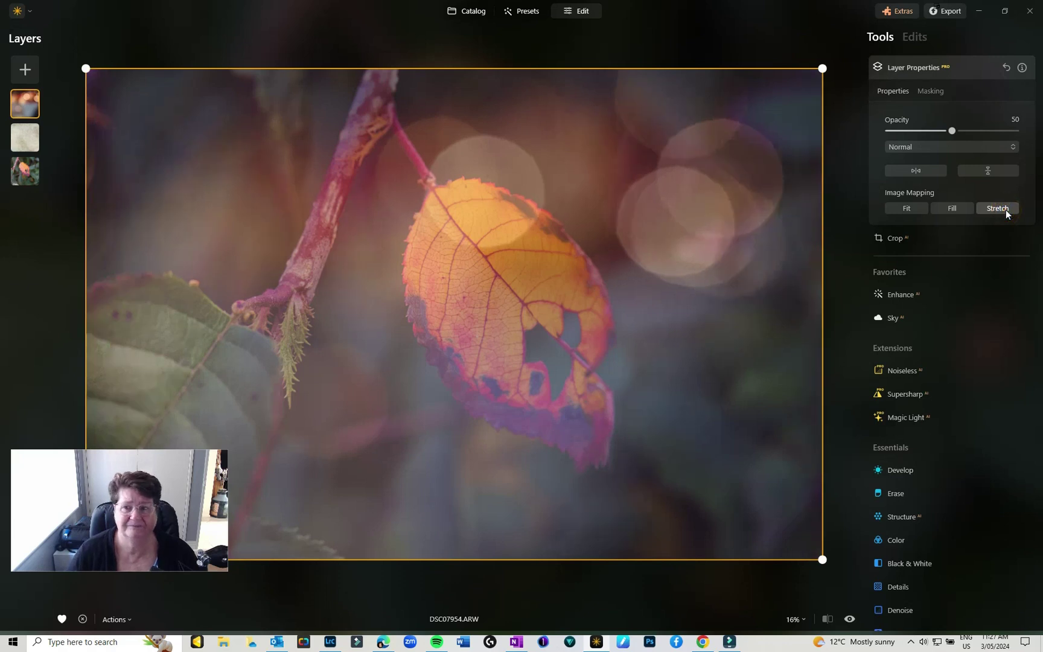
# Step: Blend the bokeh layer in Screen at about 32 opacity, then select the mist texture layer
pyautogui.click(956, 147)
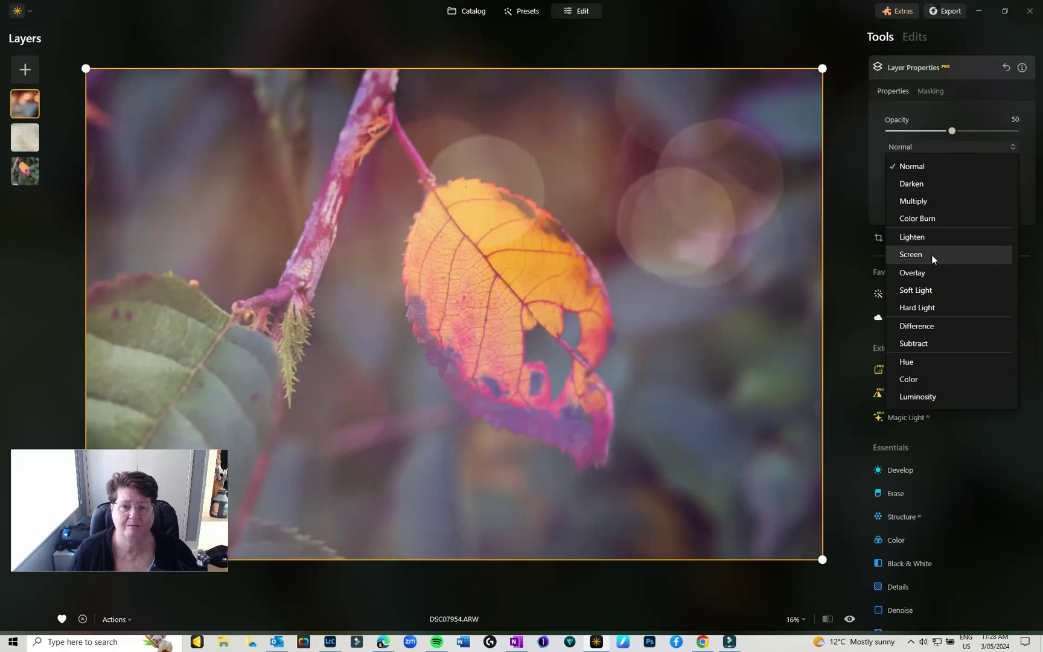
pyautogui.click(931, 255)
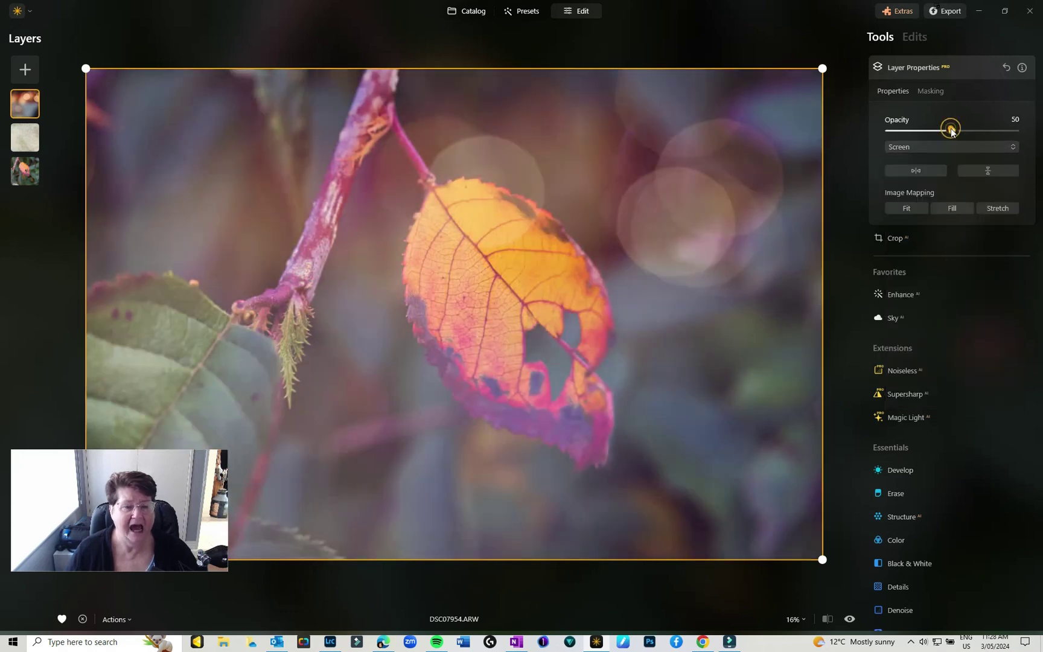
pyautogui.moveTo(951, 131); pyautogui.dragTo(927, 137)
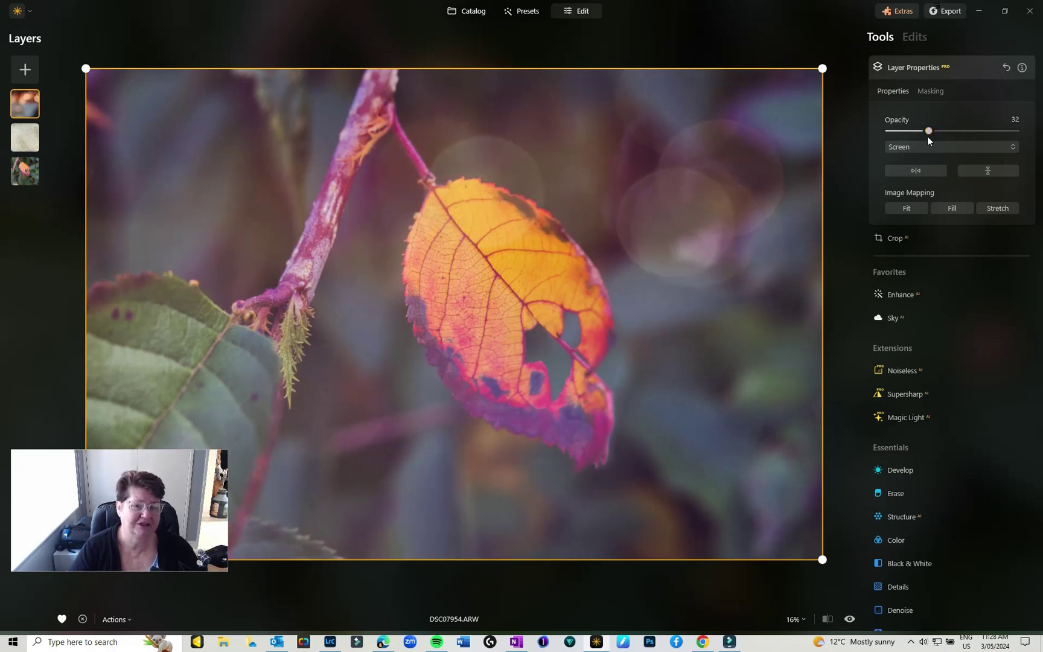
pyautogui.click(915, 38)
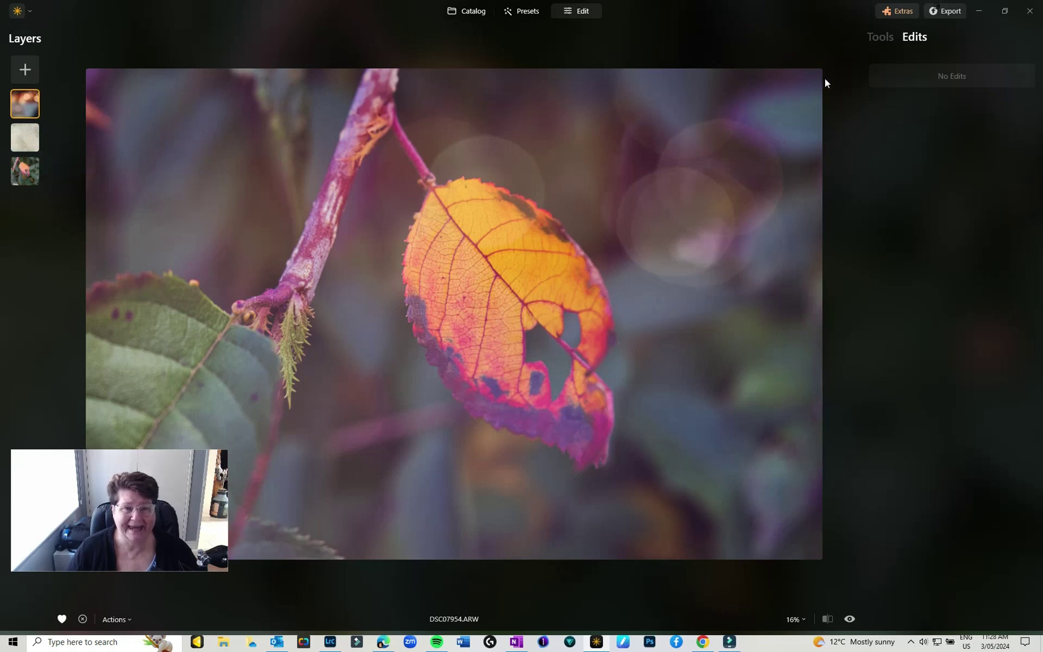
pyautogui.click(32, 174)
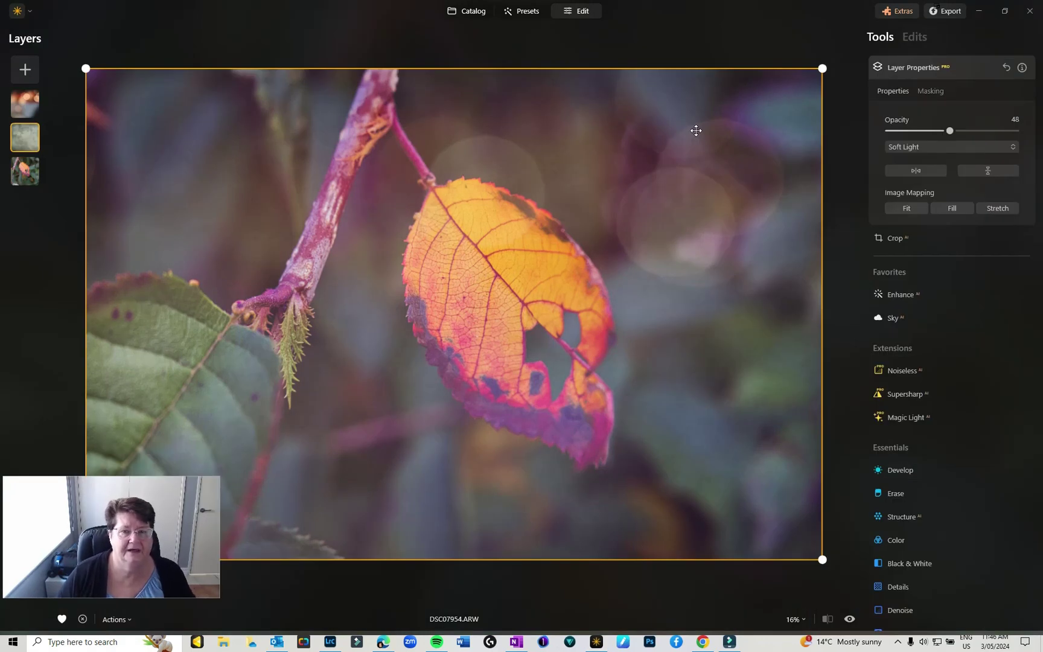
# Step: Remove the Mist_2.jpg layer with Remove Layer from its right-click menu
pyautogui.rightClick(26, 137)
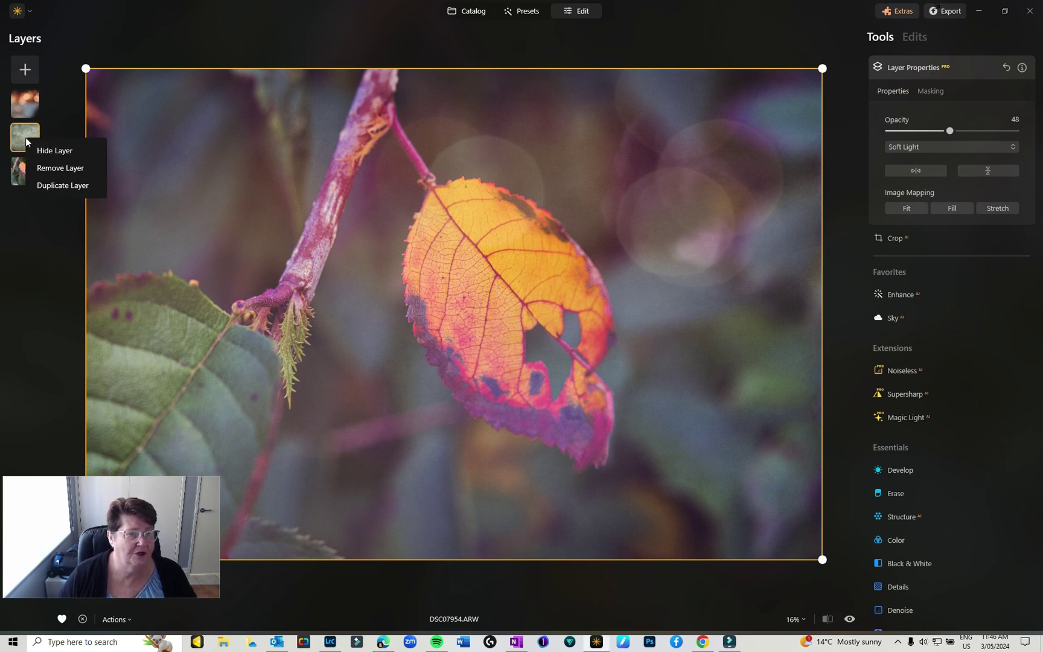
pyautogui.click(44, 168)
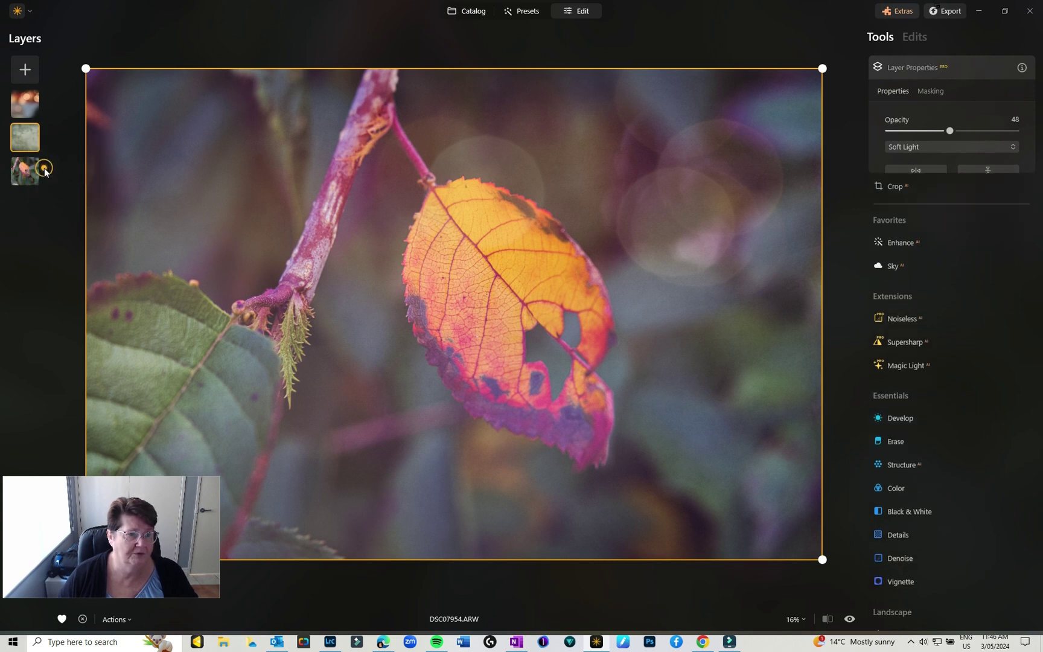
# Step: Re-add Mist_2.jpg as a Multiply layer at 41 opacity and drag it below the bokeh layer
pyautogui.click(25, 72)
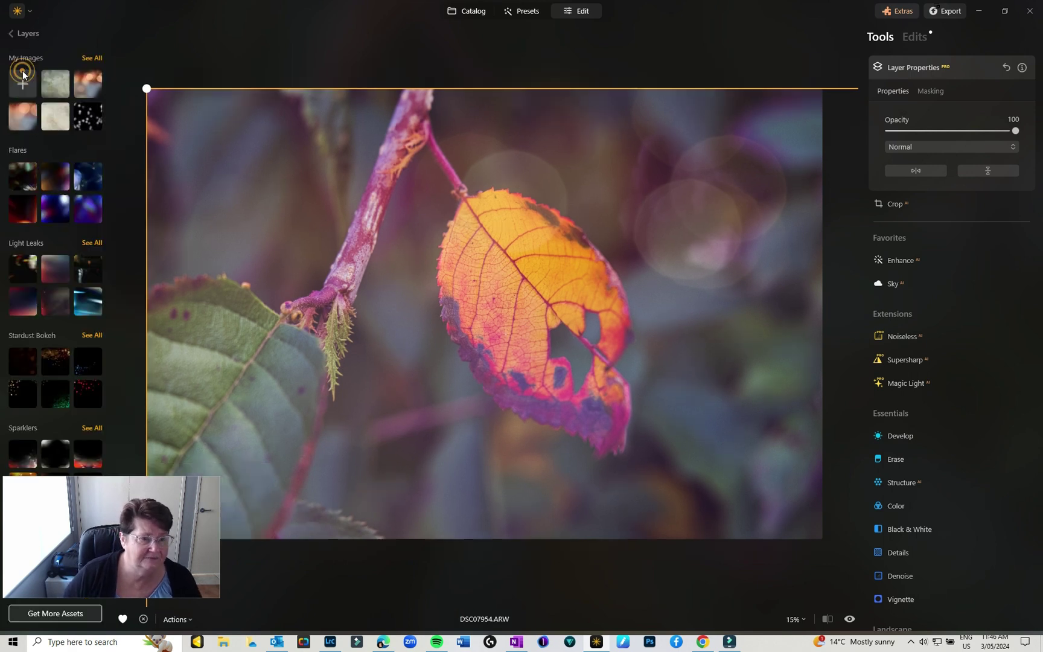
pyautogui.click(55, 82)
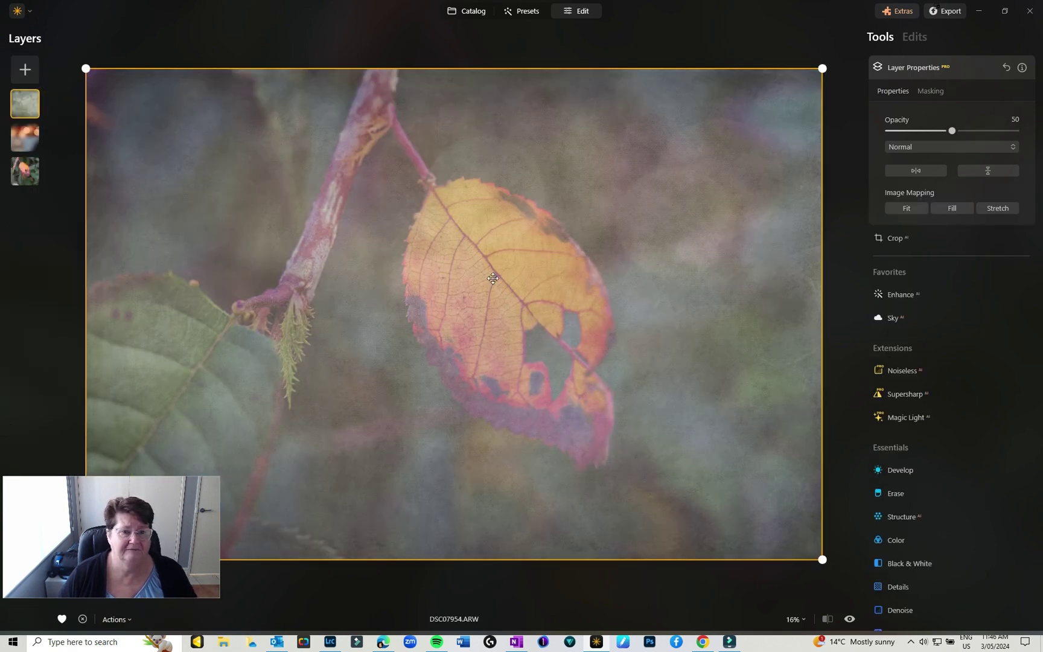
pyautogui.click(956, 146)
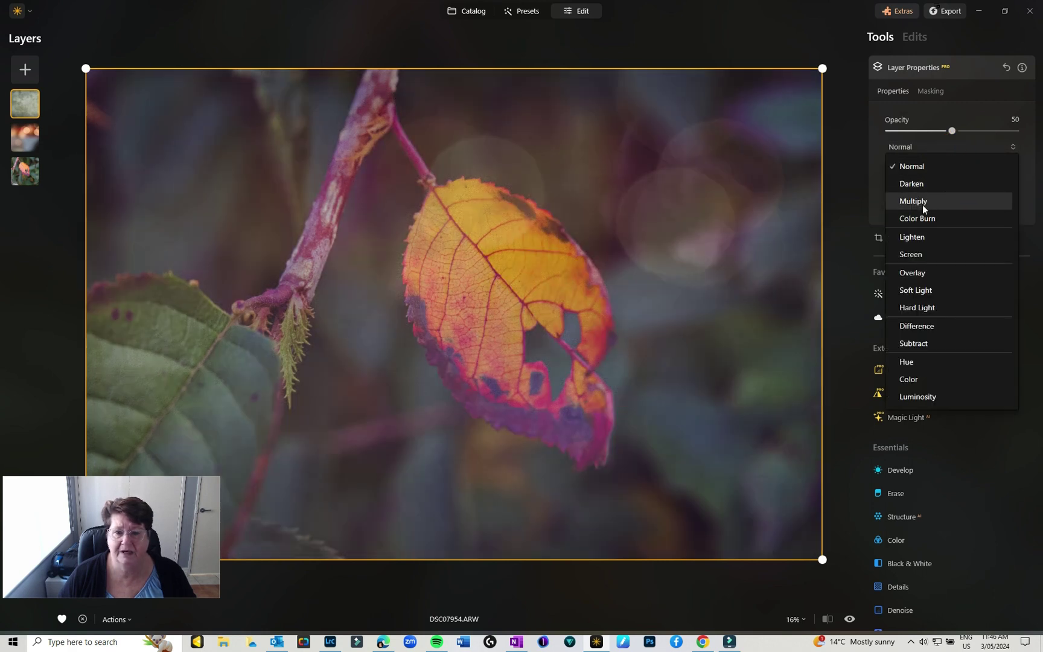
pyautogui.click(922, 202)
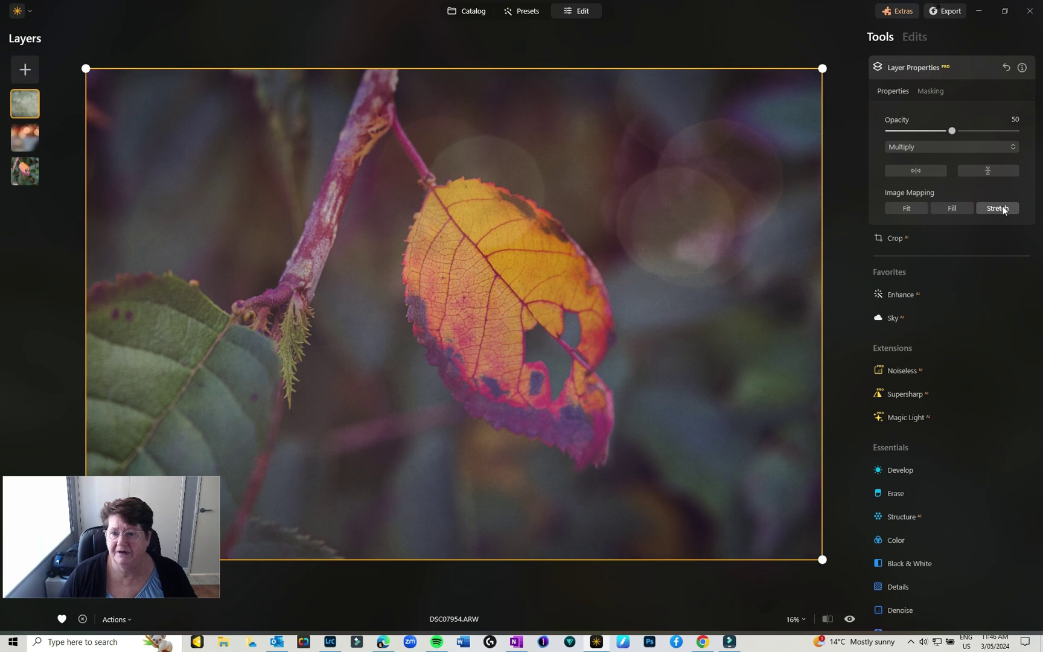
pyautogui.moveTo(953, 133); pyautogui.dragTo(942, 133)
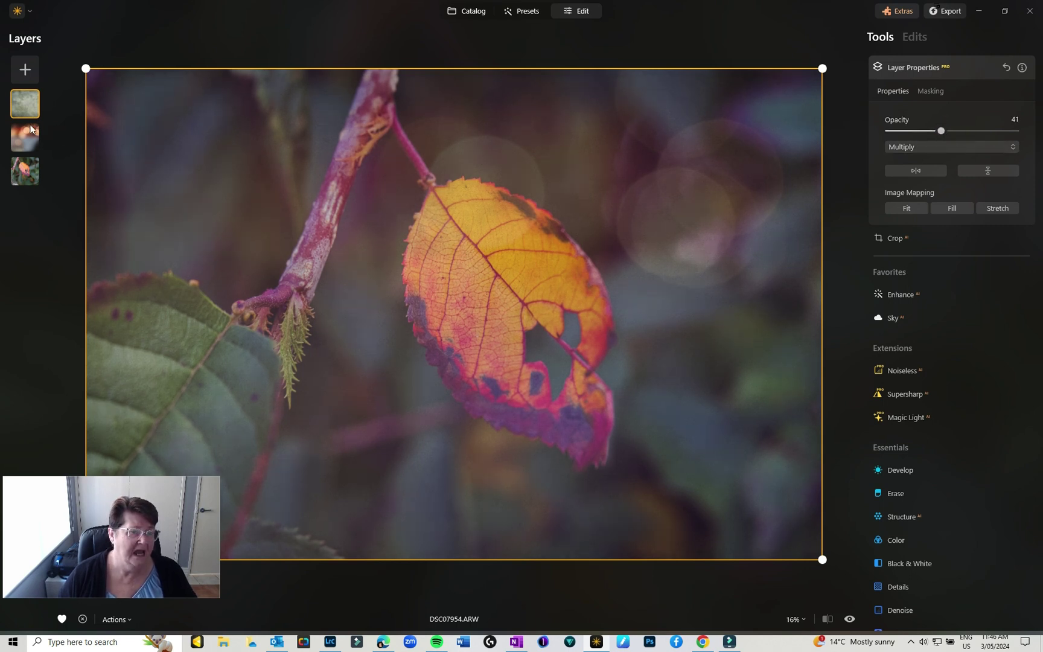
pyautogui.moveTo(25, 100); pyautogui.dragTo(27, 130)
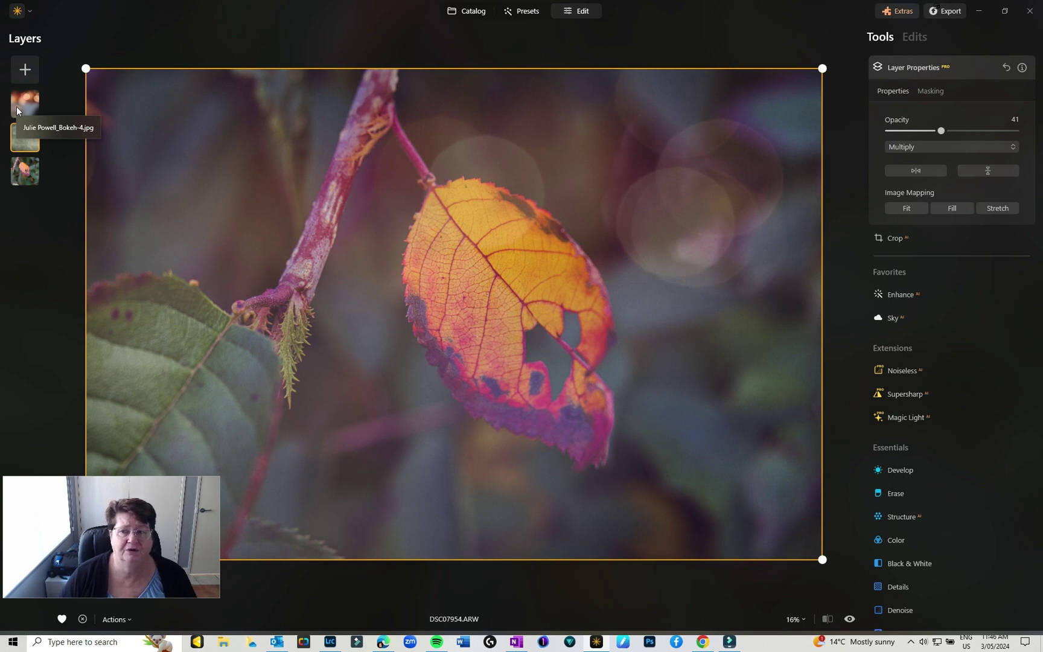
# Step: Open the mist layer's masking options, browse the Light Leaks overlays, then return to all categories
pyautogui.click(921, 93)
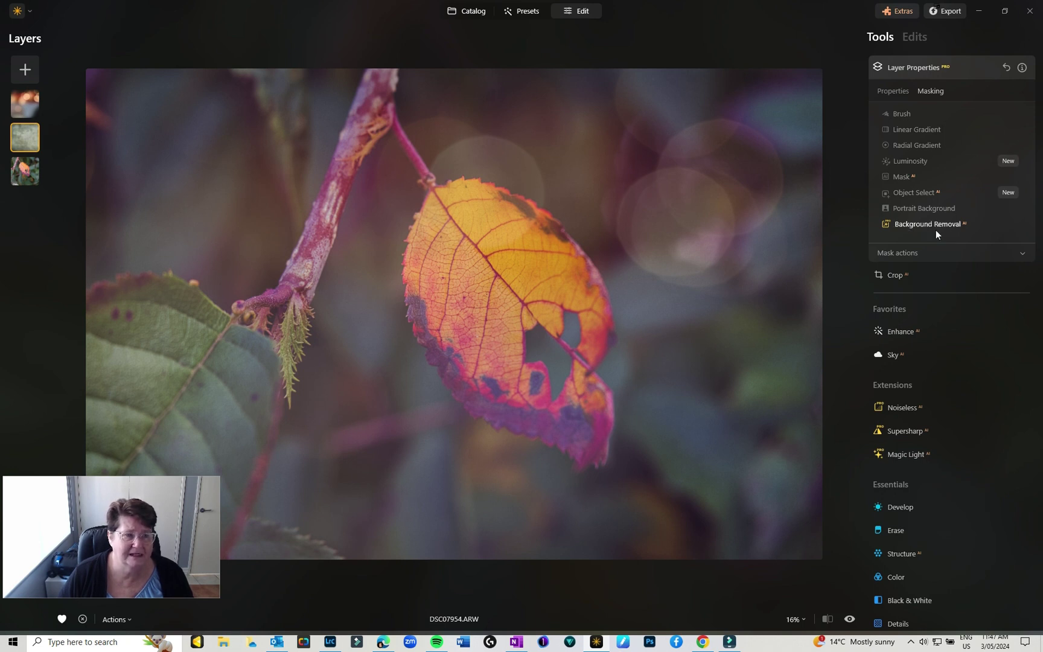
pyautogui.click(24, 75)
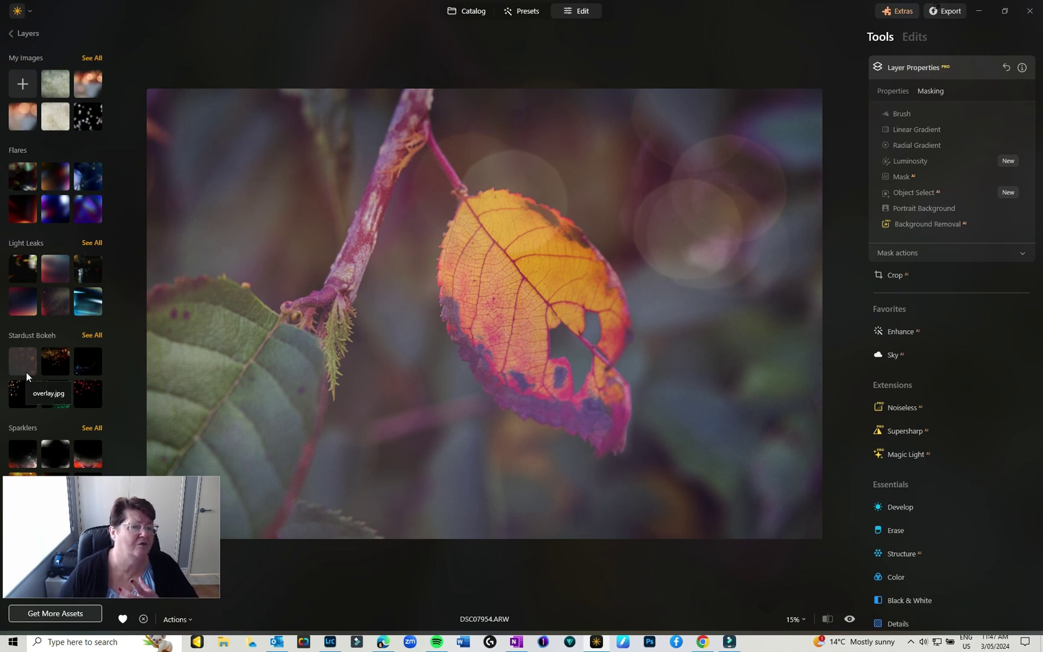
pyautogui.click(94, 243)
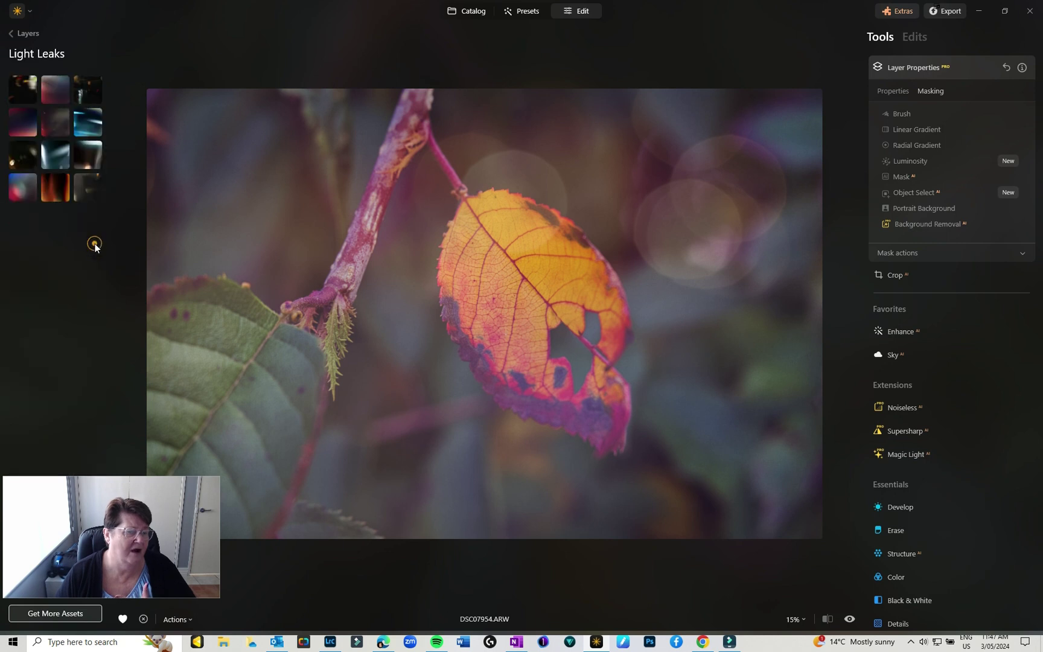
pyautogui.click(11, 34)
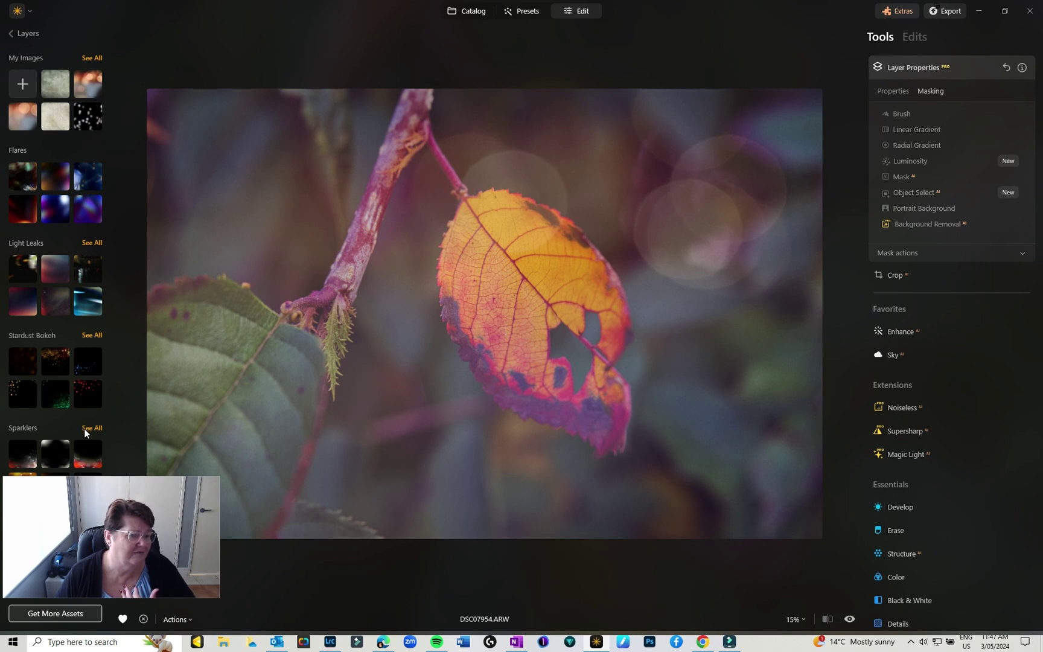
pyautogui.moveTo(83, 520); pyautogui.dragTo(659, 512)
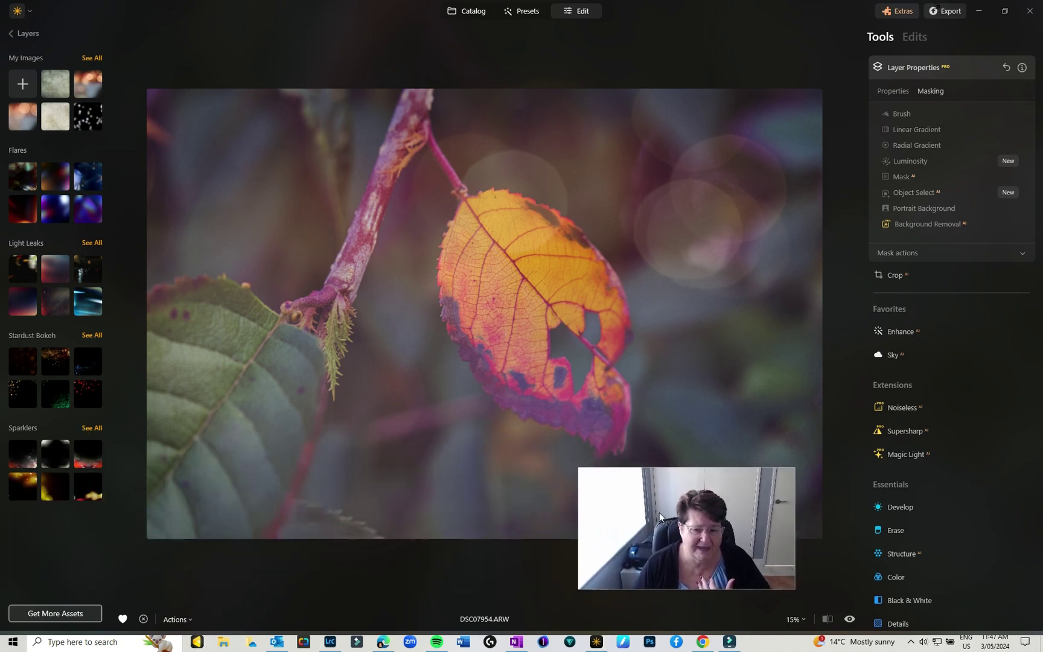
# Step: Browse to JPP Textures > Blooms & Buds Textures and skip the duplicate Gerbera_1 import
pyautogui.click(22, 87)
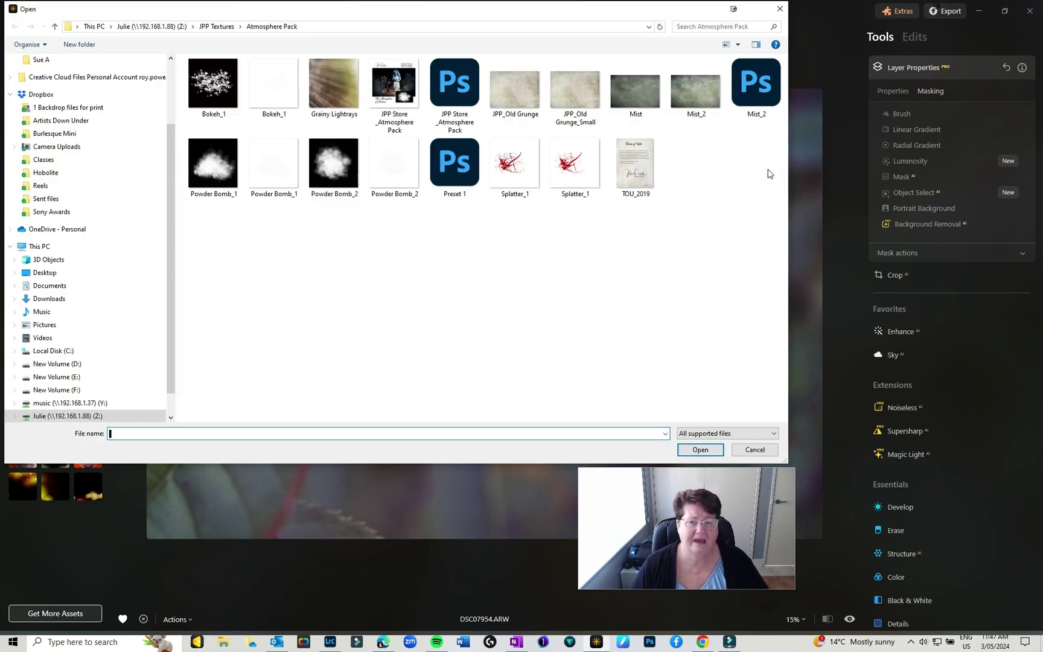
pyautogui.click(214, 26)
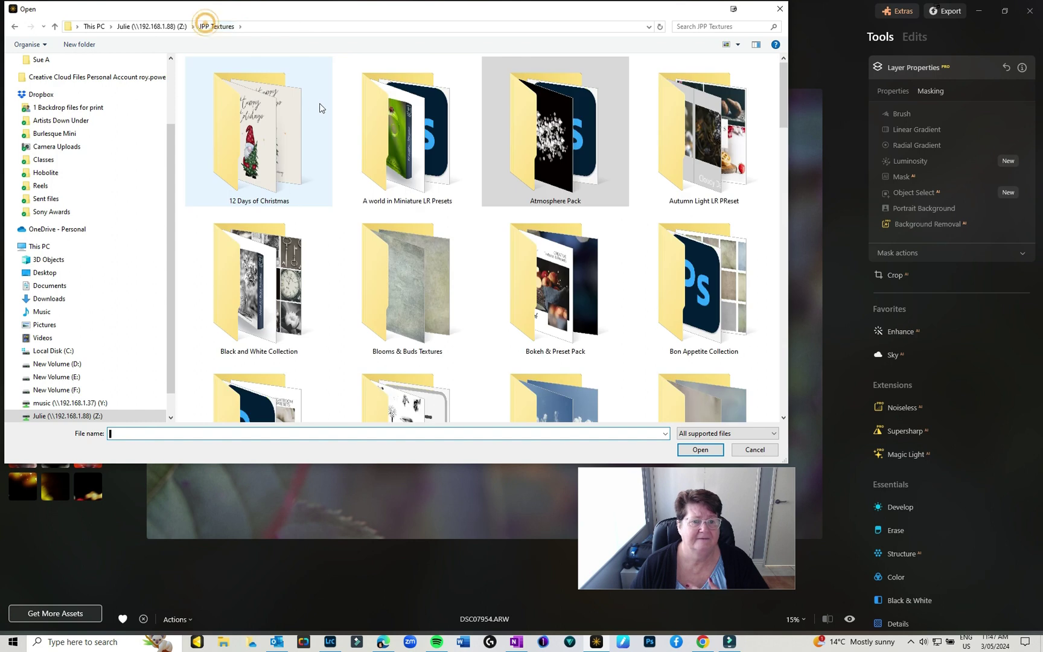
pyautogui.doubleClick(400, 265)
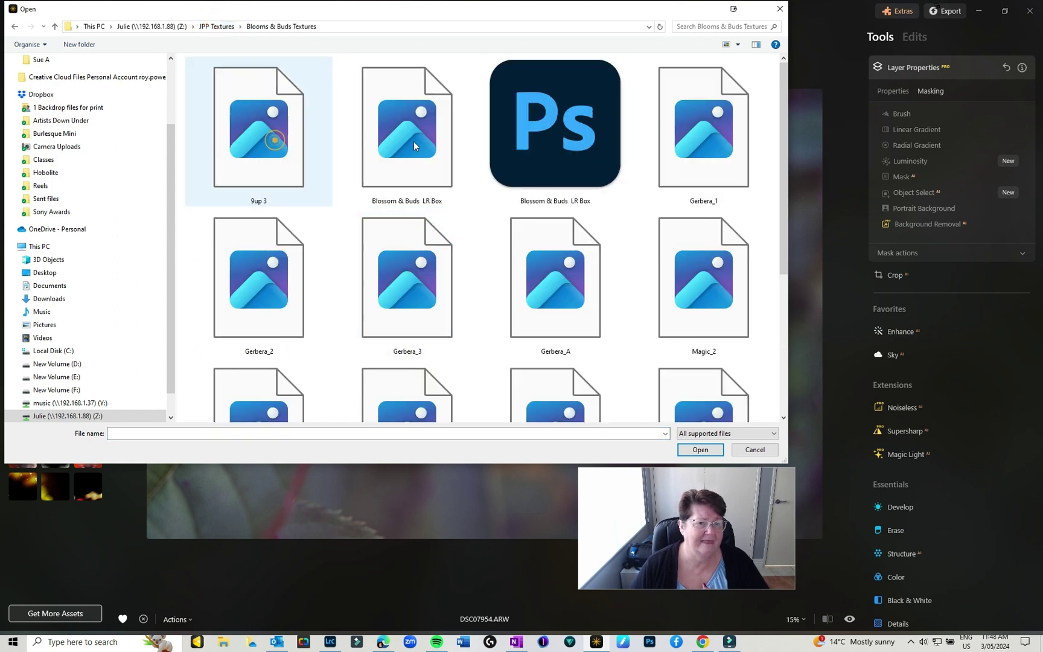
pyautogui.click(656, 177)
pyautogui.click(257, 318)
pyautogui.click(440, 306)
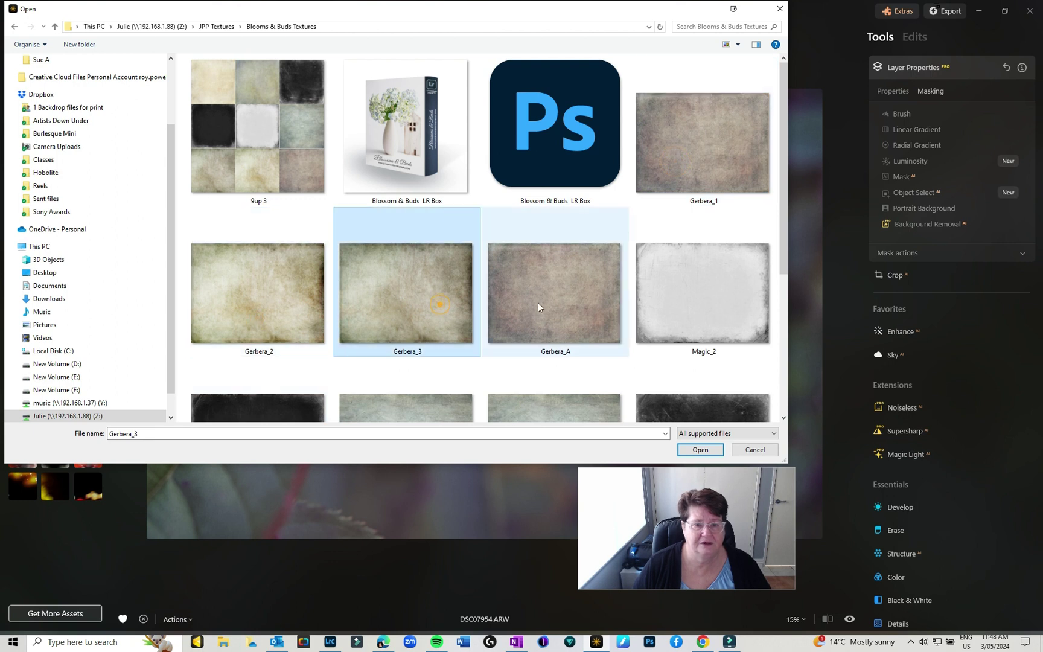
pyautogui.click(538, 302)
pyautogui.click(727, 188)
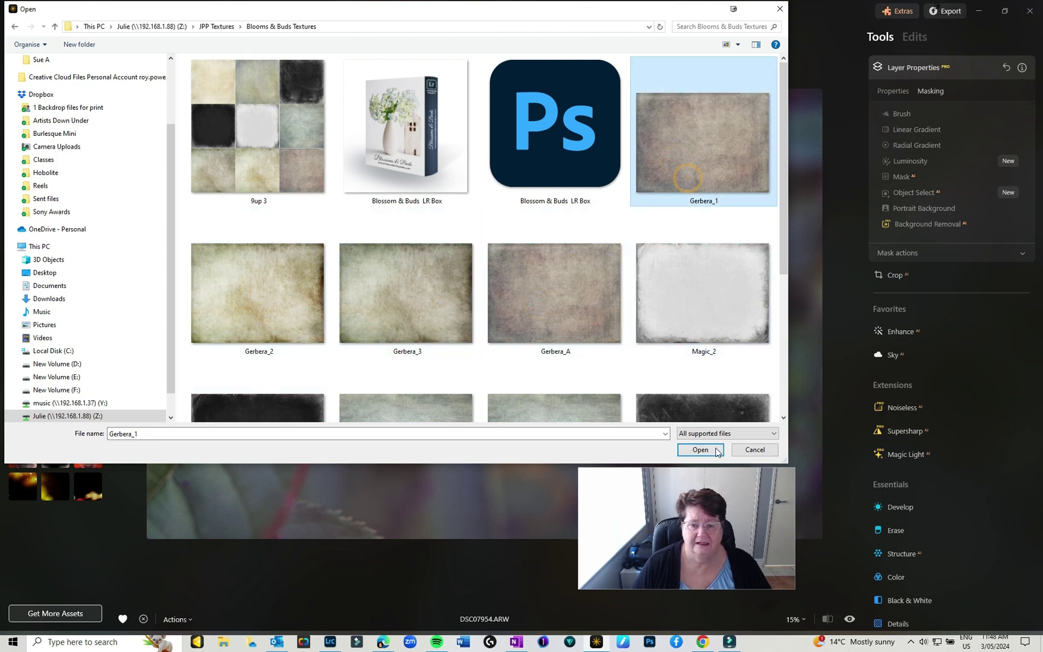
pyautogui.doubleClick(688, 179)
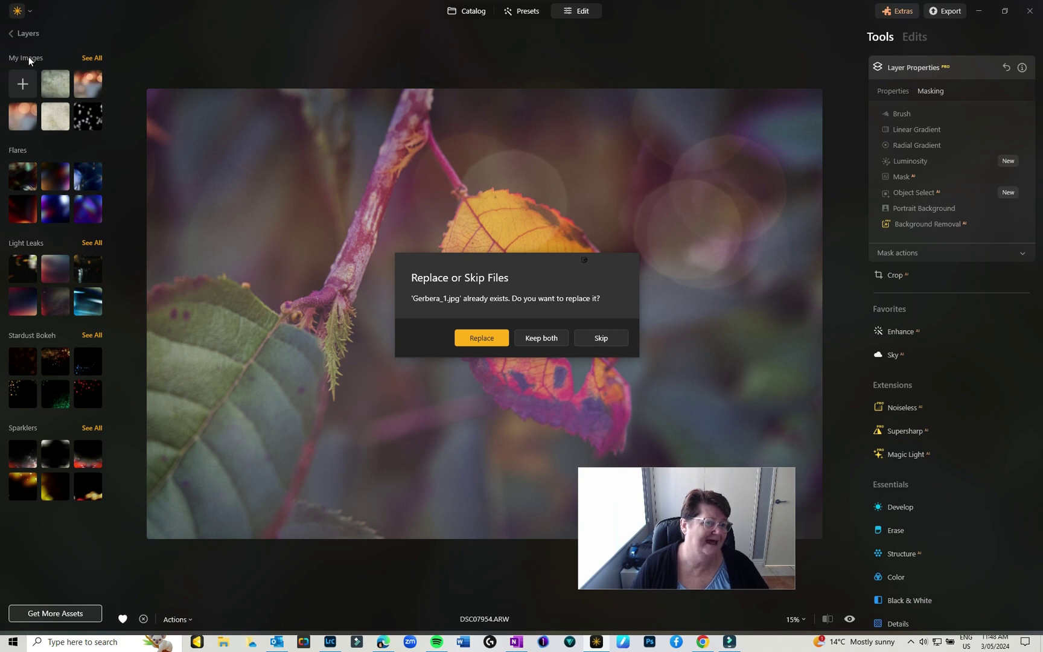
pyautogui.click(22, 83)
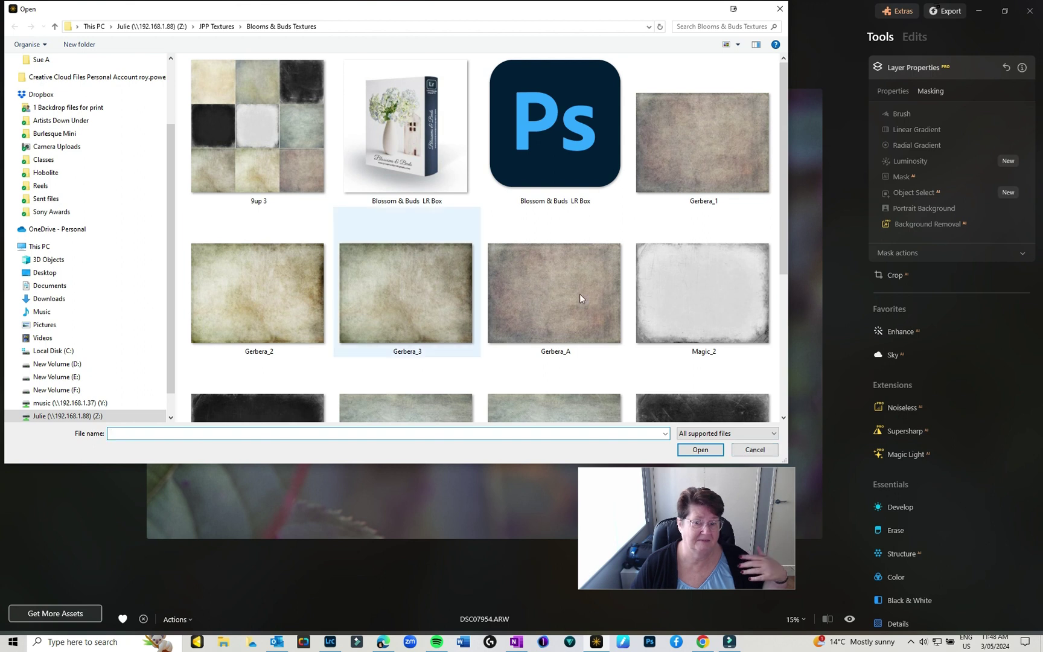
# Step: Import the Magic_5 texture into My Images
pyautogui.scroll(-1, 700, 318)
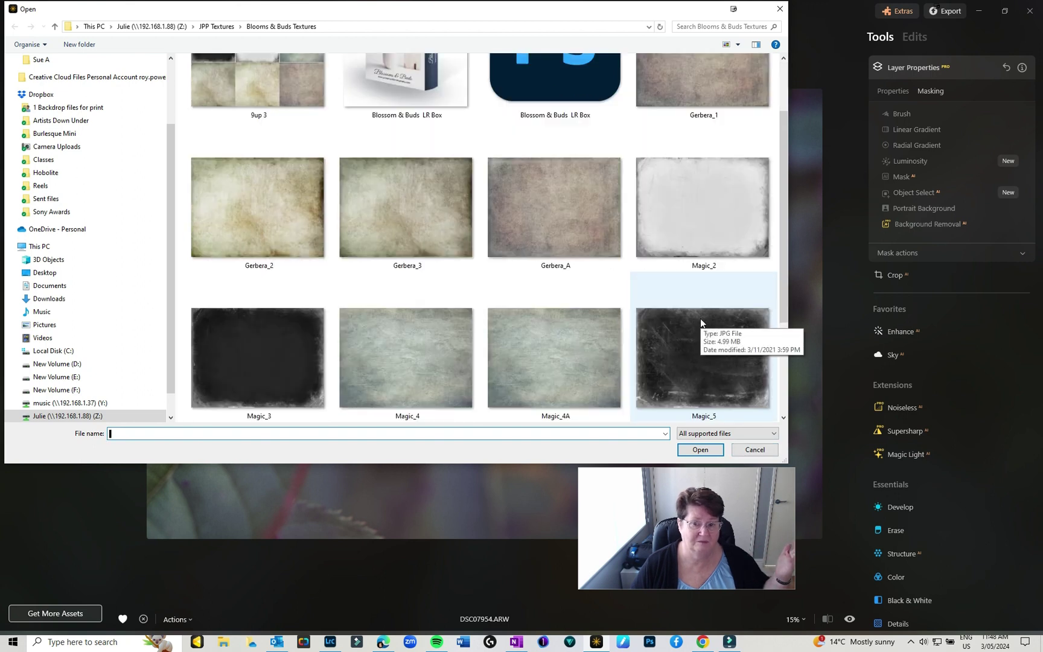
pyautogui.click(697, 372)
pyautogui.click(700, 450)
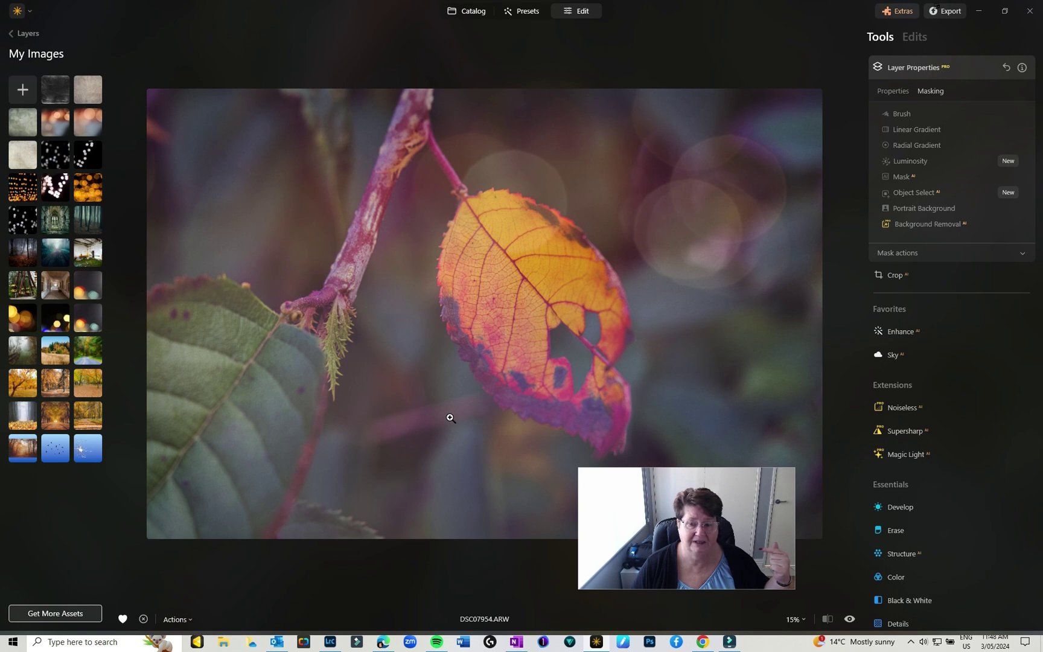
# Step: Add the dark scratched texture stretched, Overlay blend at 40 opacity, then remove that layer
pyautogui.click(51, 89)
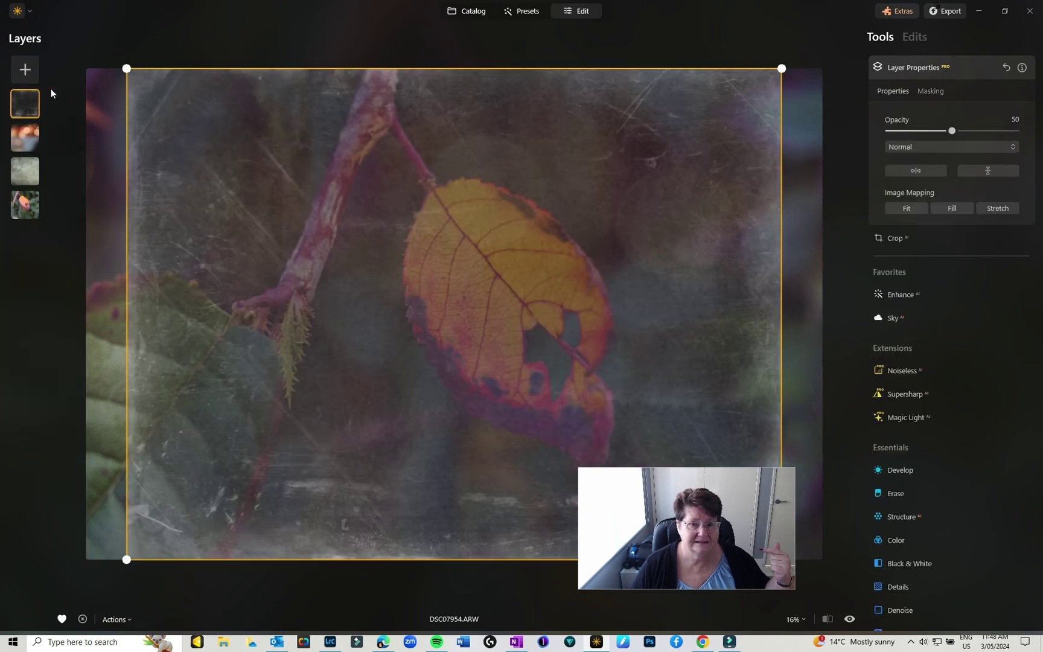
pyautogui.click(996, 208)
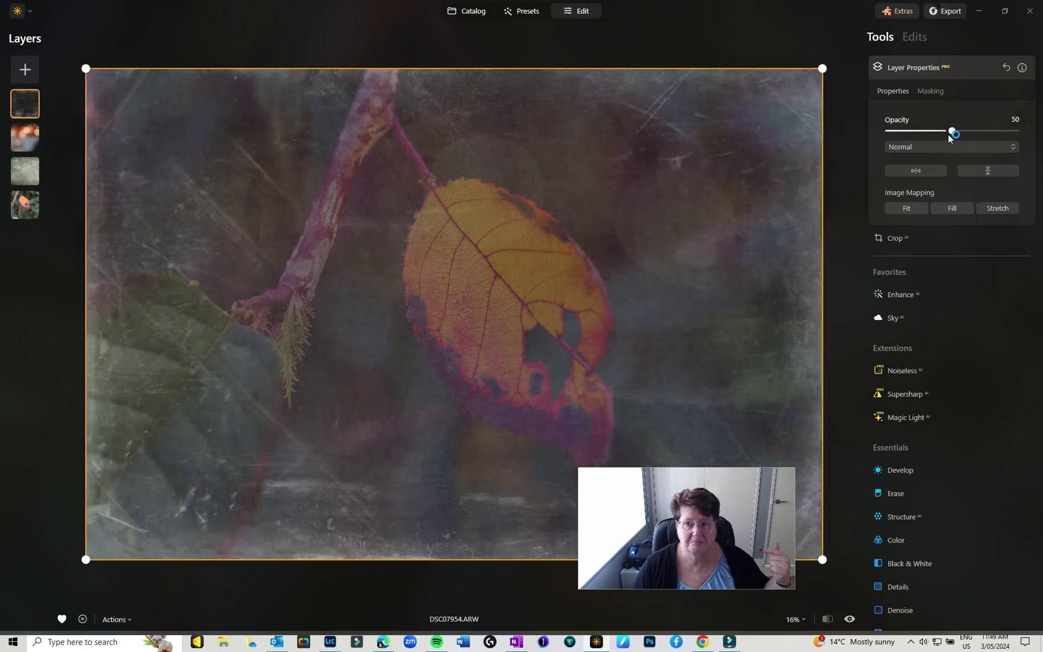
pyautogui.moveTo(949, 133); pyautogui.dragTo(939, 132)
pyautogui.click(931, 147)
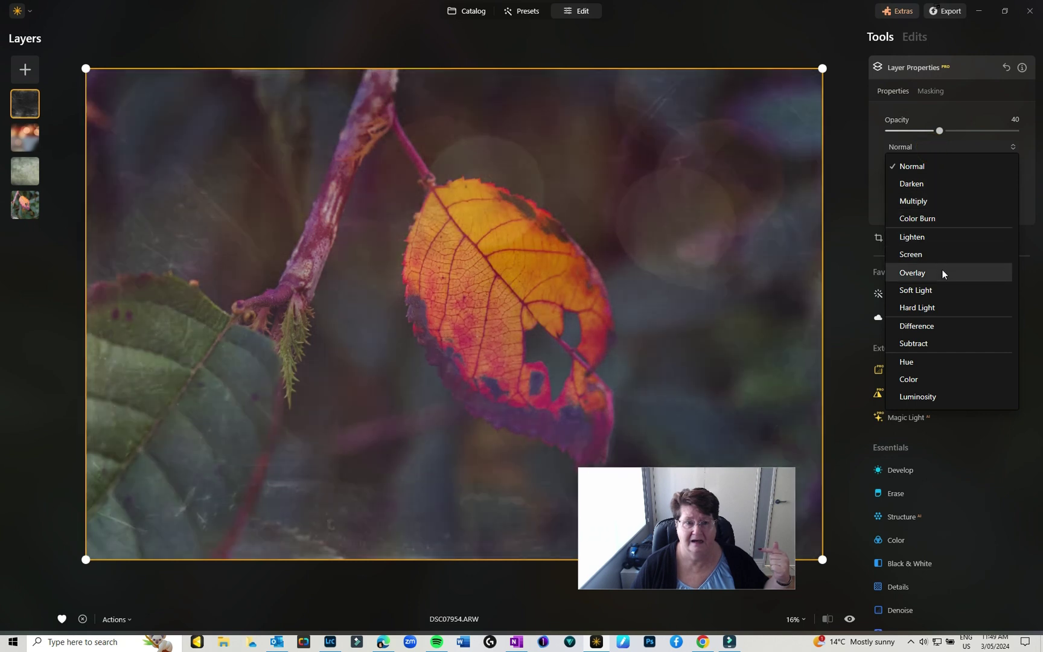
pyautogui.click(943, 271)
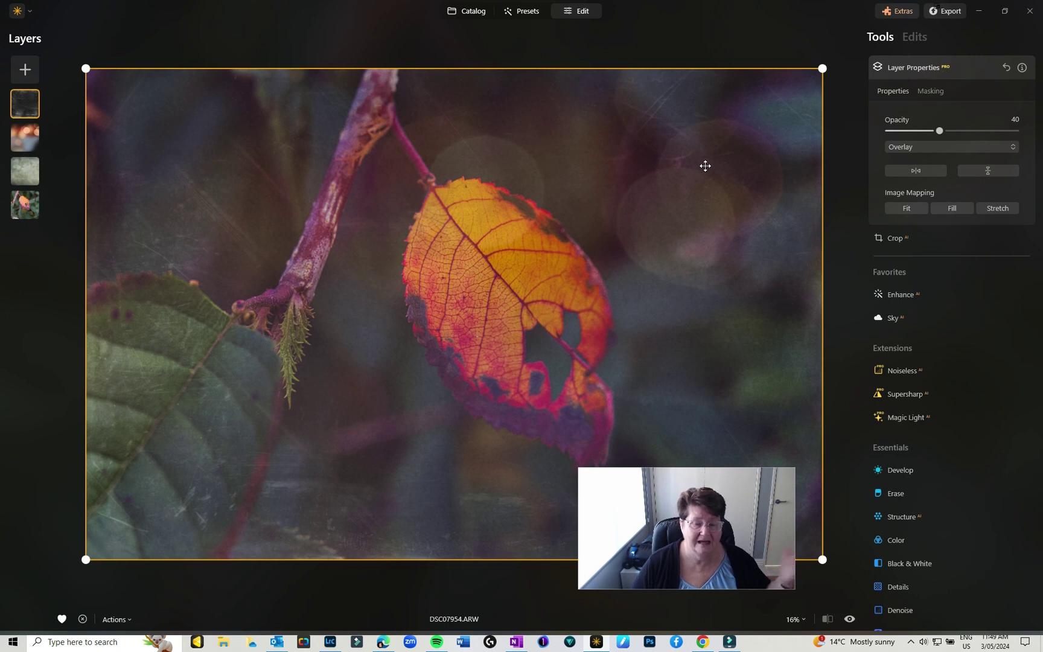
pyautogui.rightClick(22, 113)
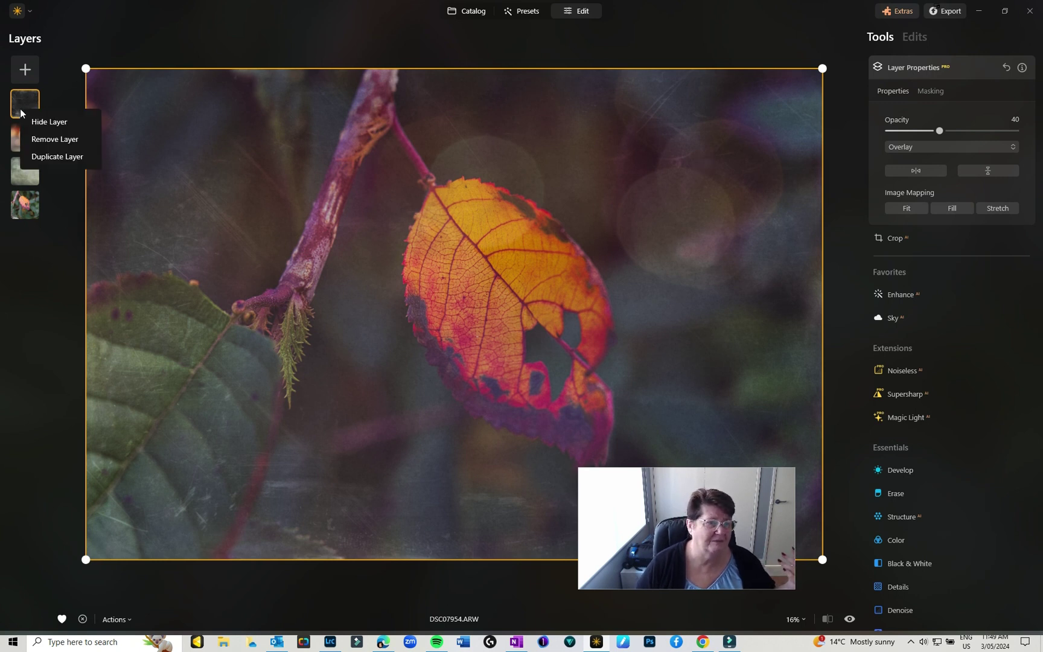
pyautogui.click(37, 139)
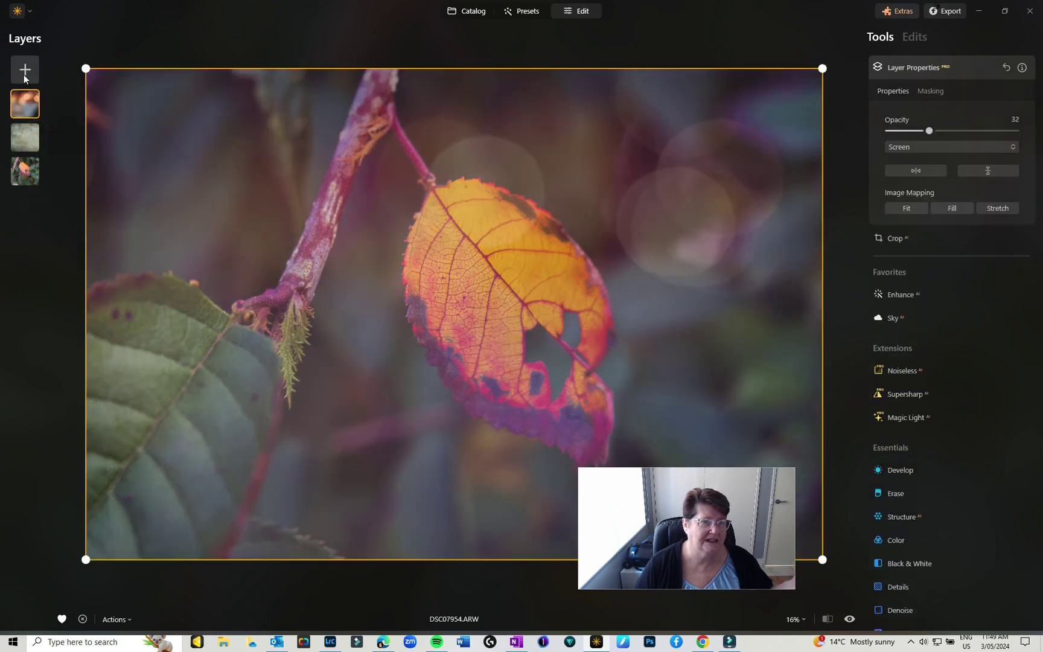
# Step: Open Get More Assets from the Layers + menu and scroll through the Marketplace Overlays packs
pyautogui.click(25, 70)
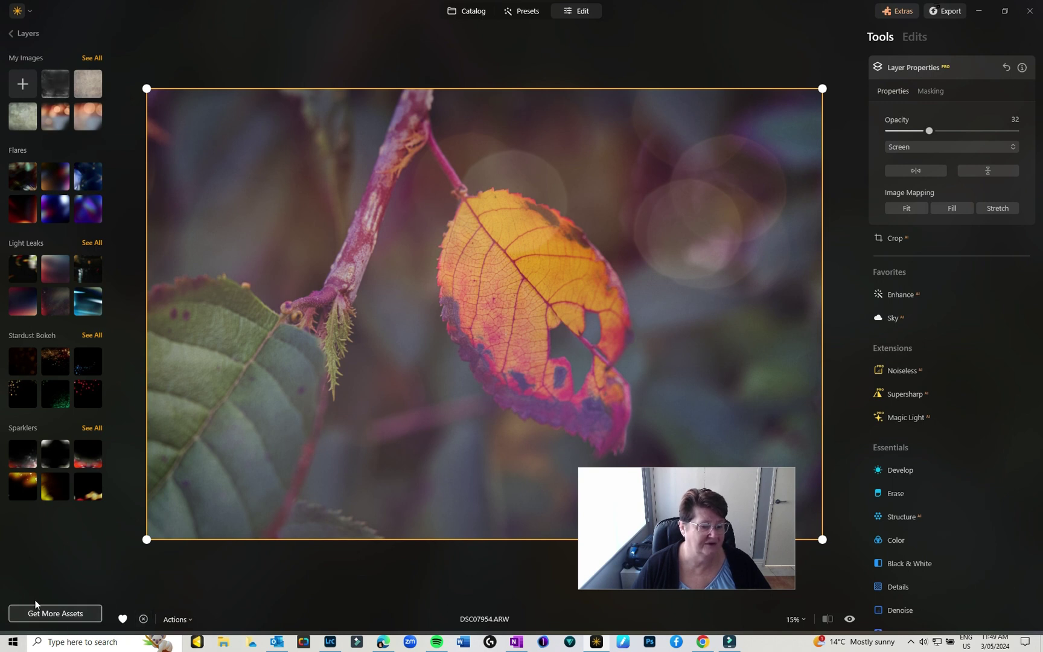
pyautogui.click(55, 614)
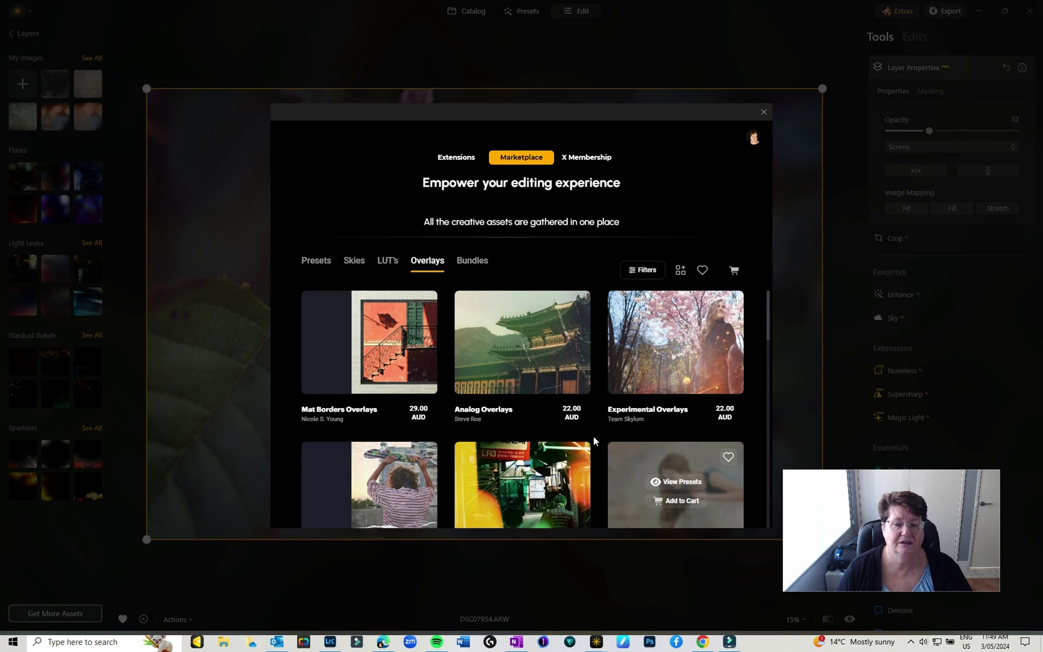
pyautogui.scroll(-1, 592, 436)
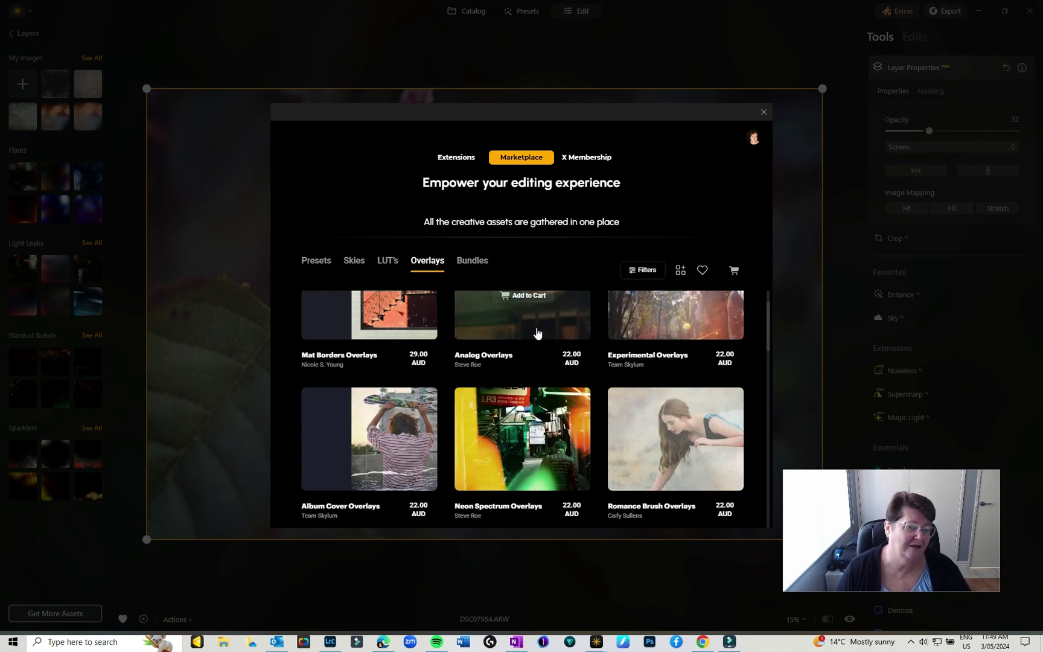
pyautogui.scroll(-1, 480, 429)
pyautogui.scroll(-2, 480, 428)
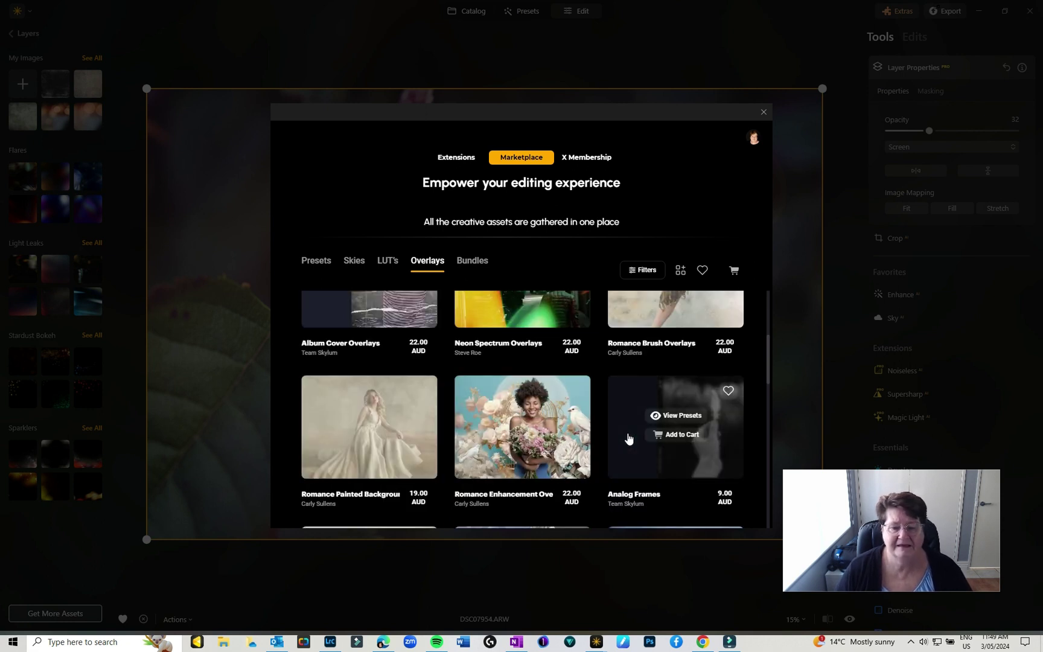
pyautogui.scroll(-1, 627, 437)
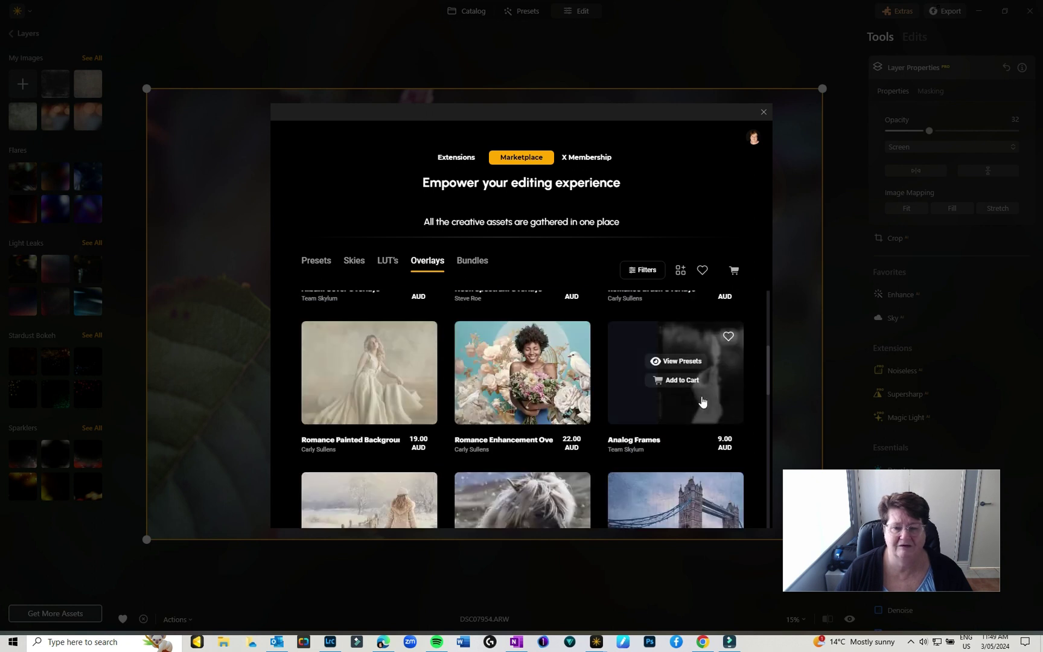
pyautogui.scroll(-2, 688, 408)
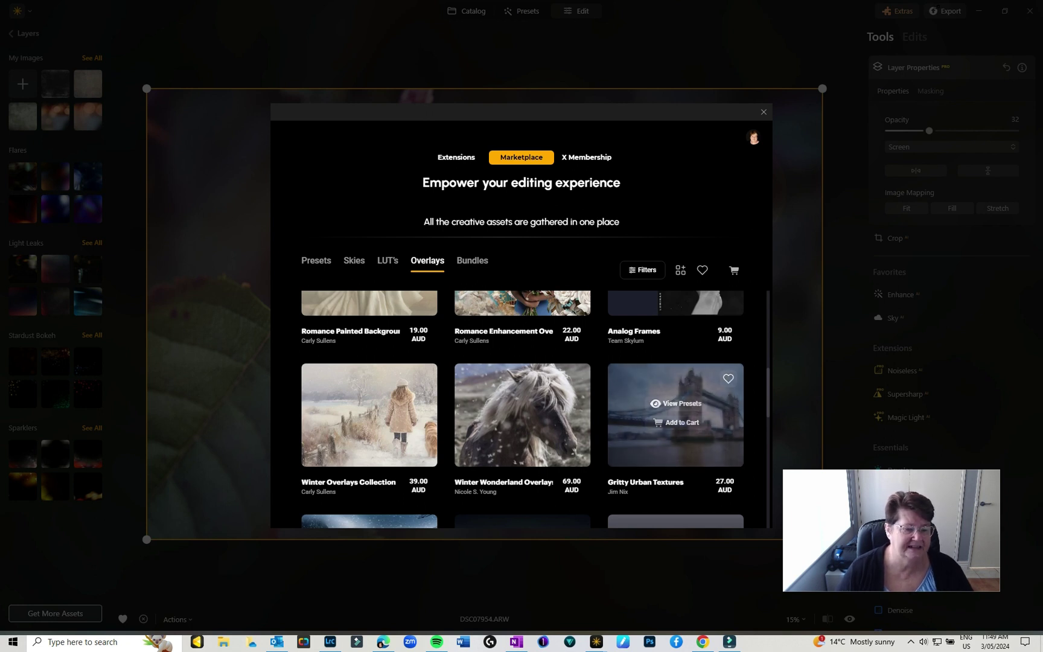
# Step: Close the Marketplace window to return to the leaf photo workspace
pyautogui.click(763, 112)
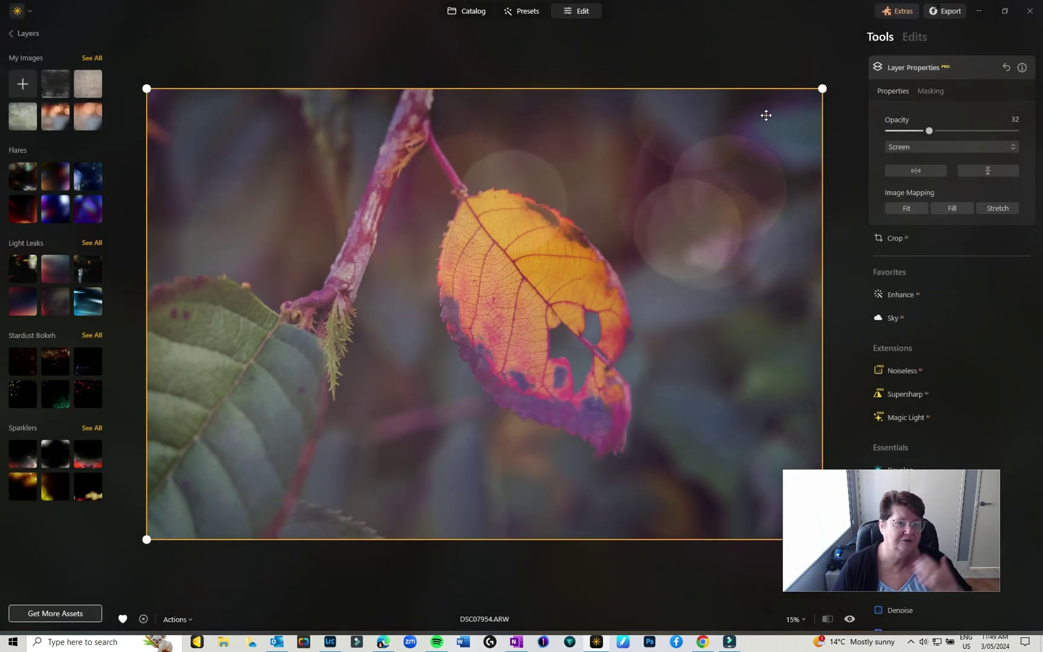